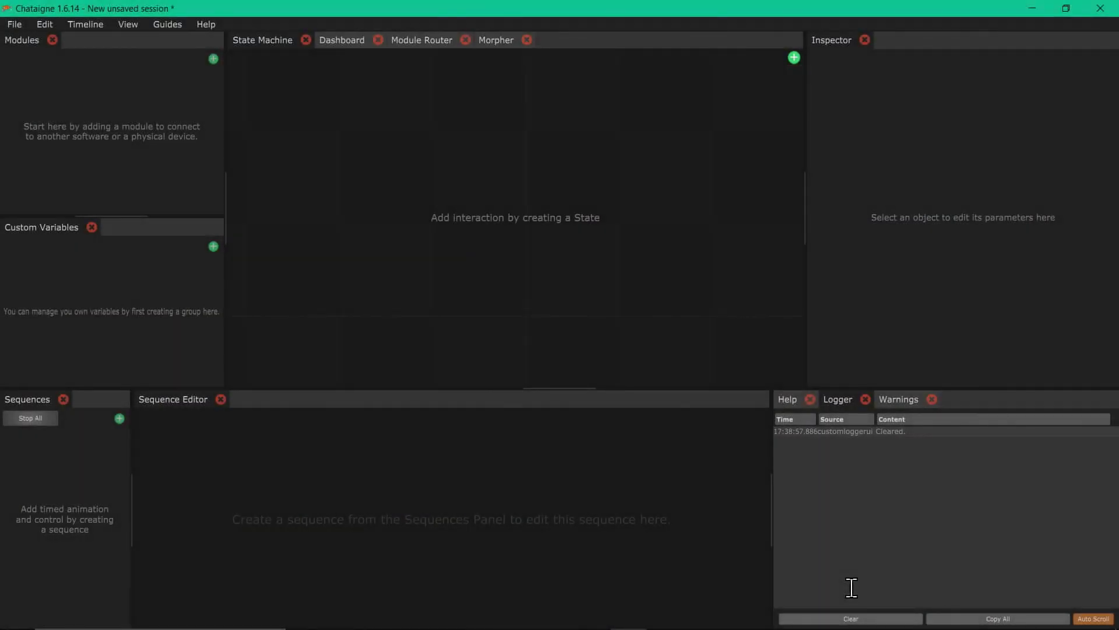
- Add a Hardware > Keyboard module to the session
left_click(209, 60)
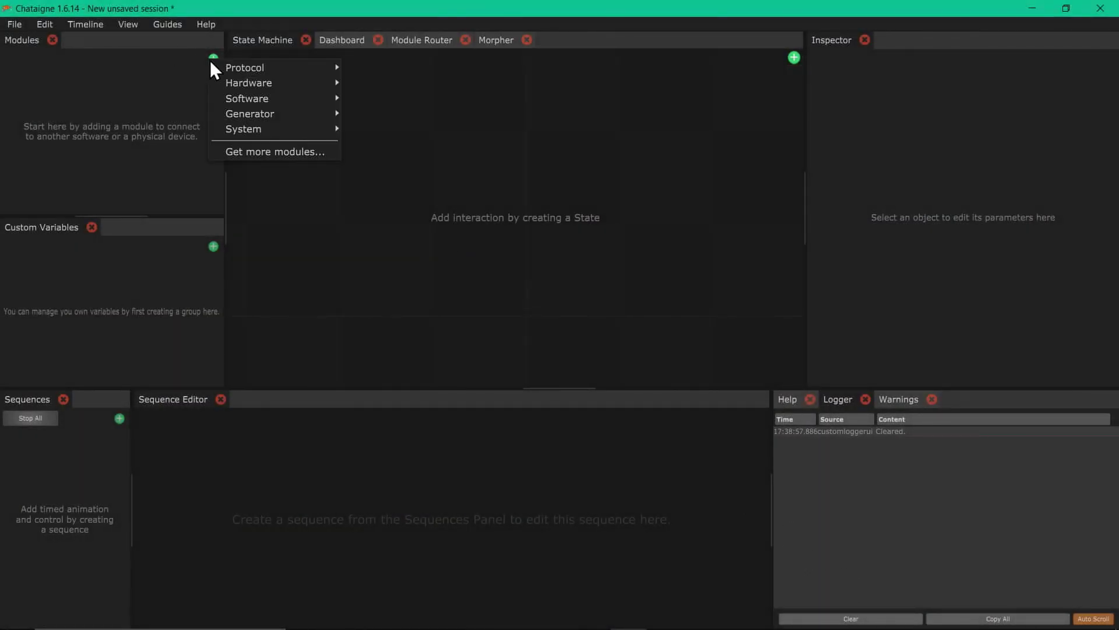
mouse_move(241, 88)
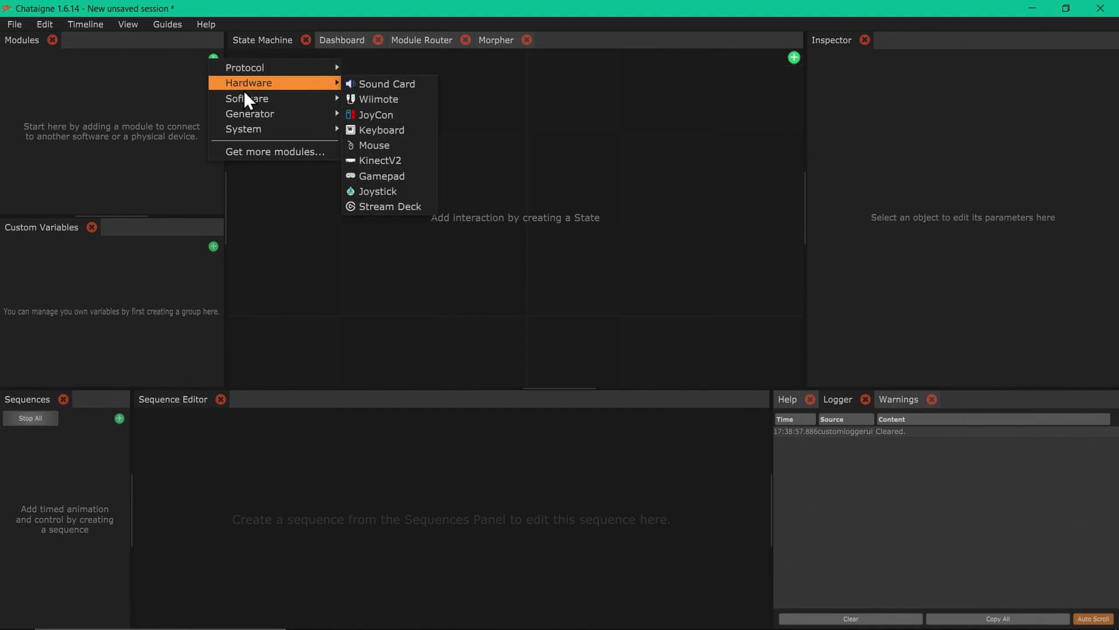
left_click(377, 131)
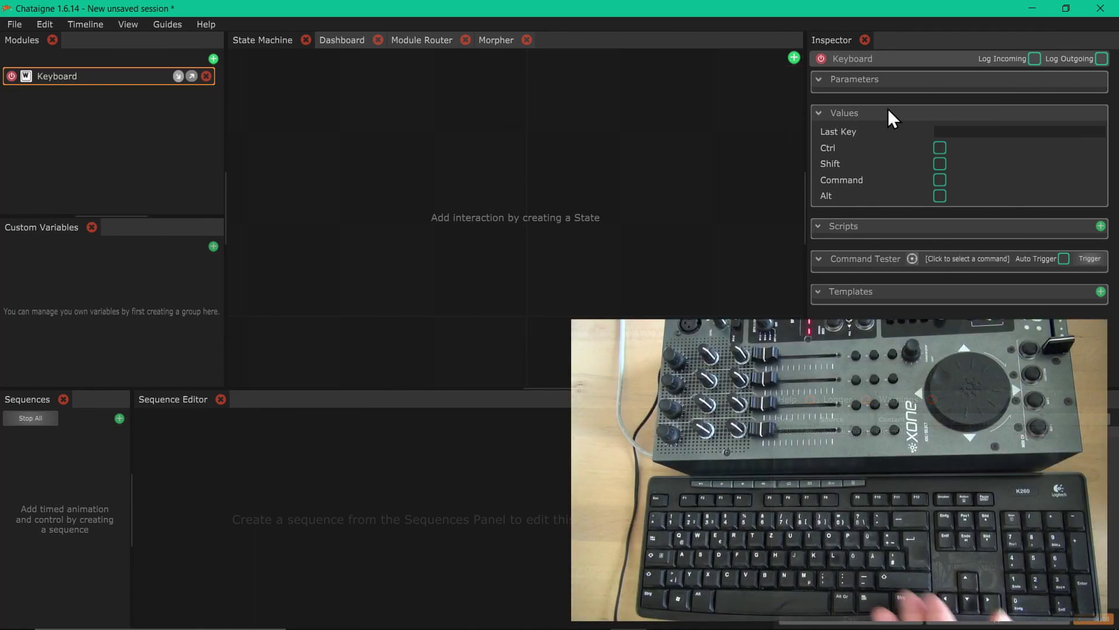
- Press k, f, Ctrl, Shift and Alt to check the Keyboard module's Last Key and modifier values
key("k")
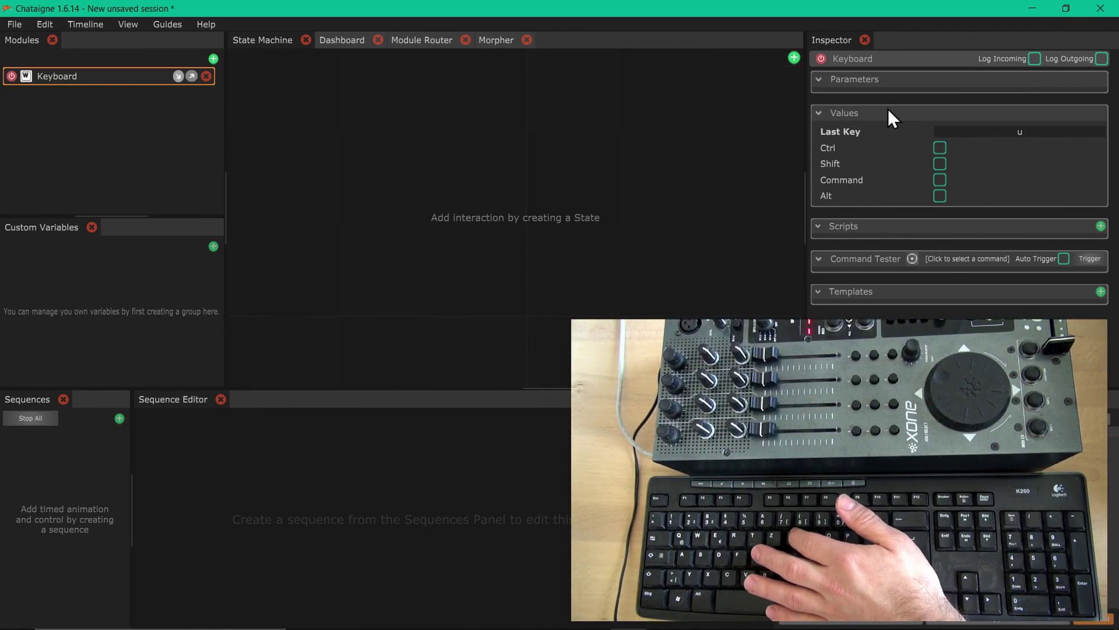
key("f")
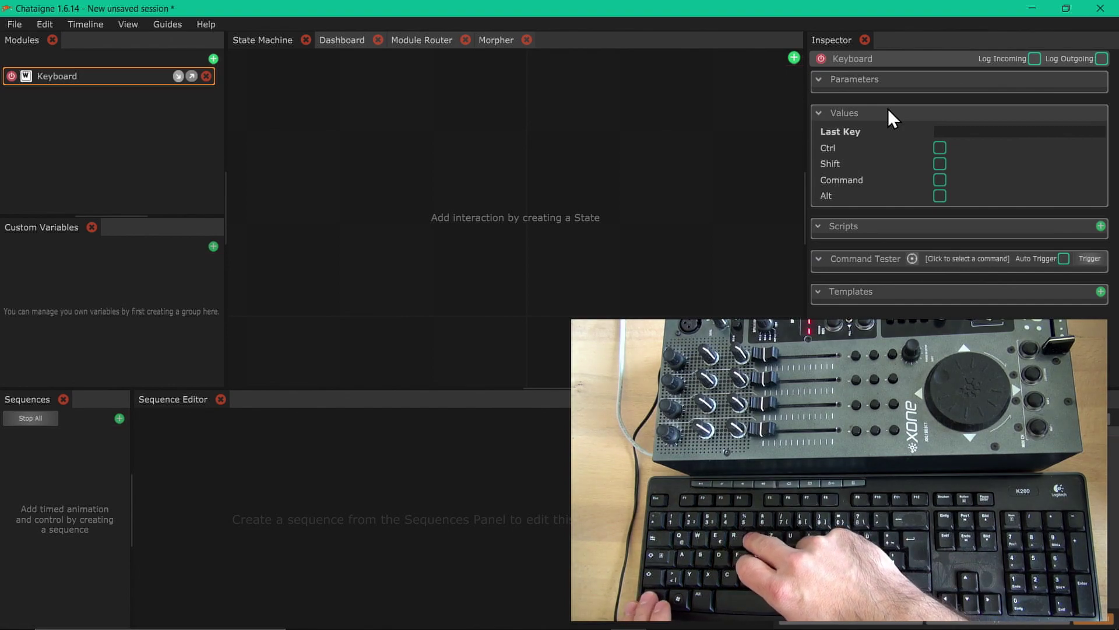
key("ctrl")
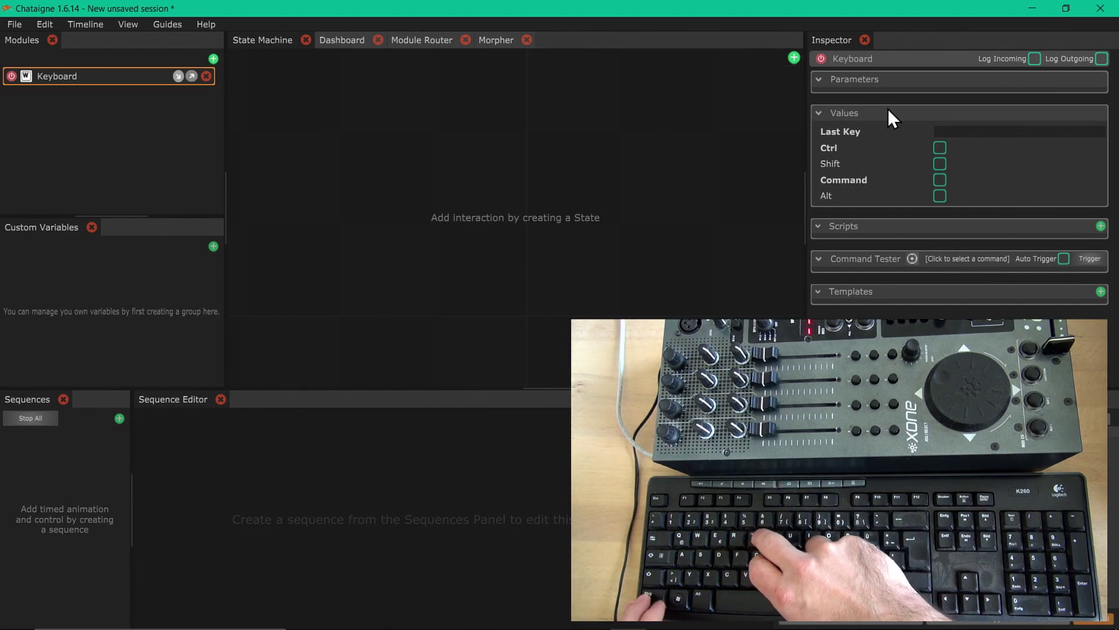
key("shift")
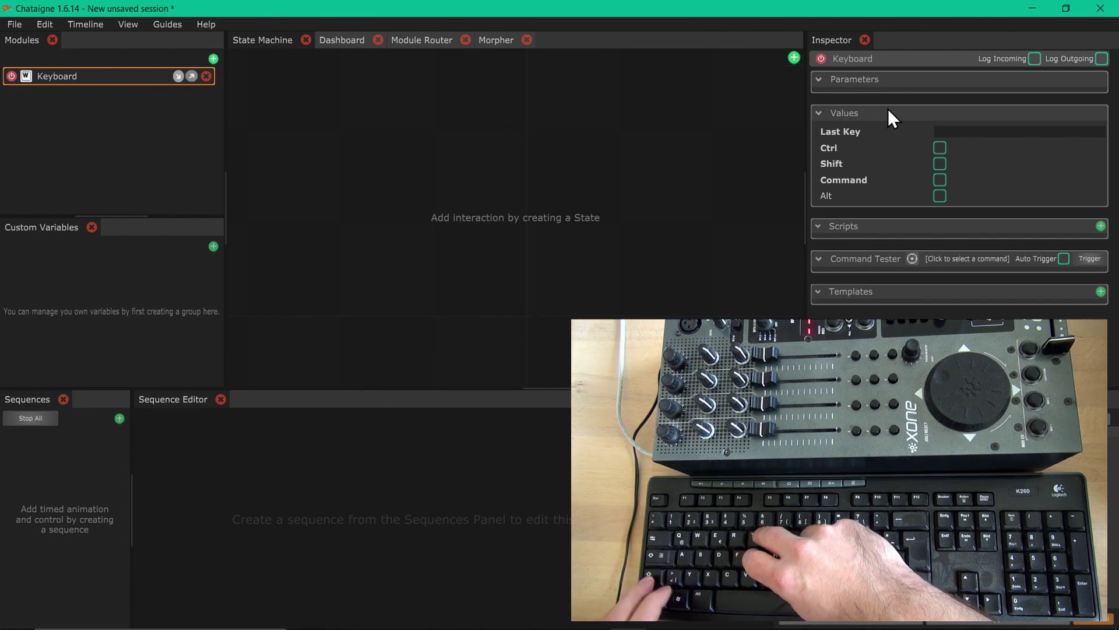
key("alt")
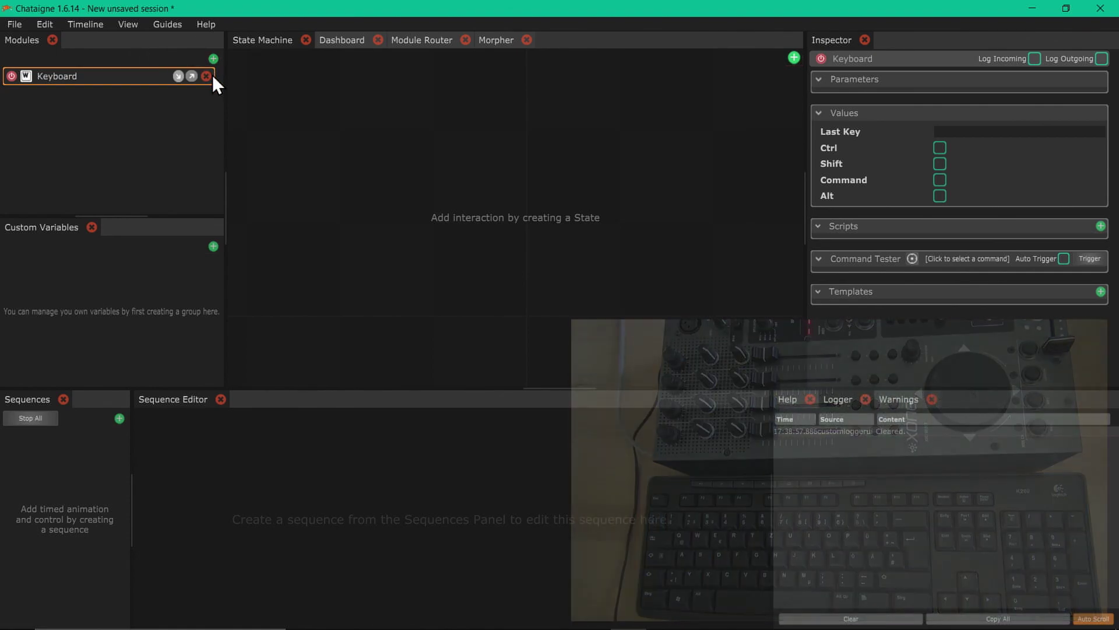
- Add a Hardware > Sound Card module
left_click(214, 58)
mouse_move(276, 80)
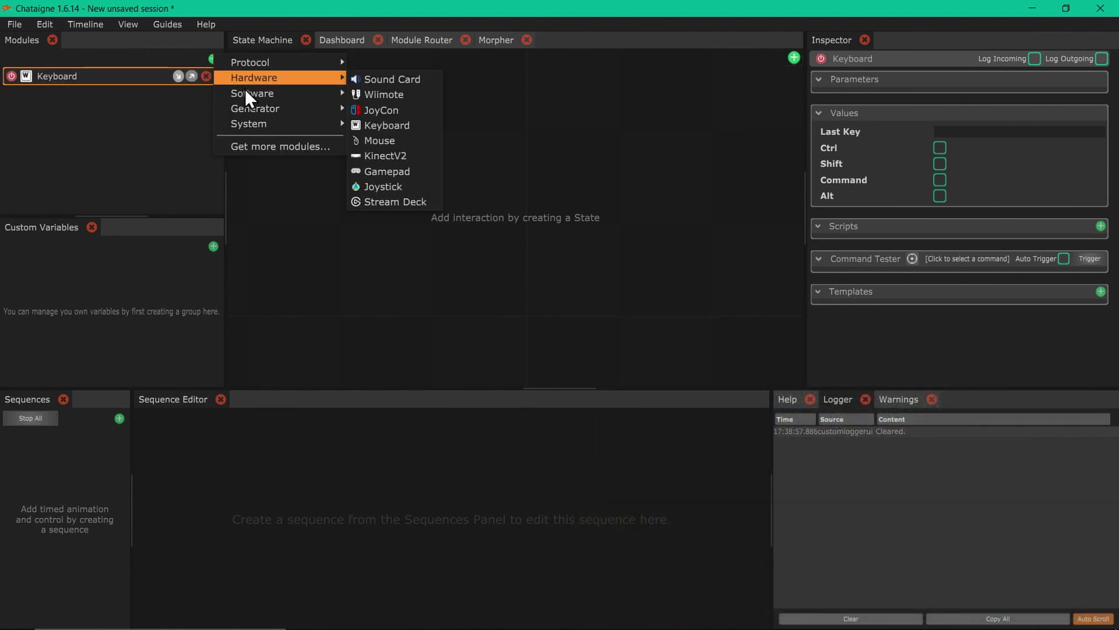
left_click(362, 79)
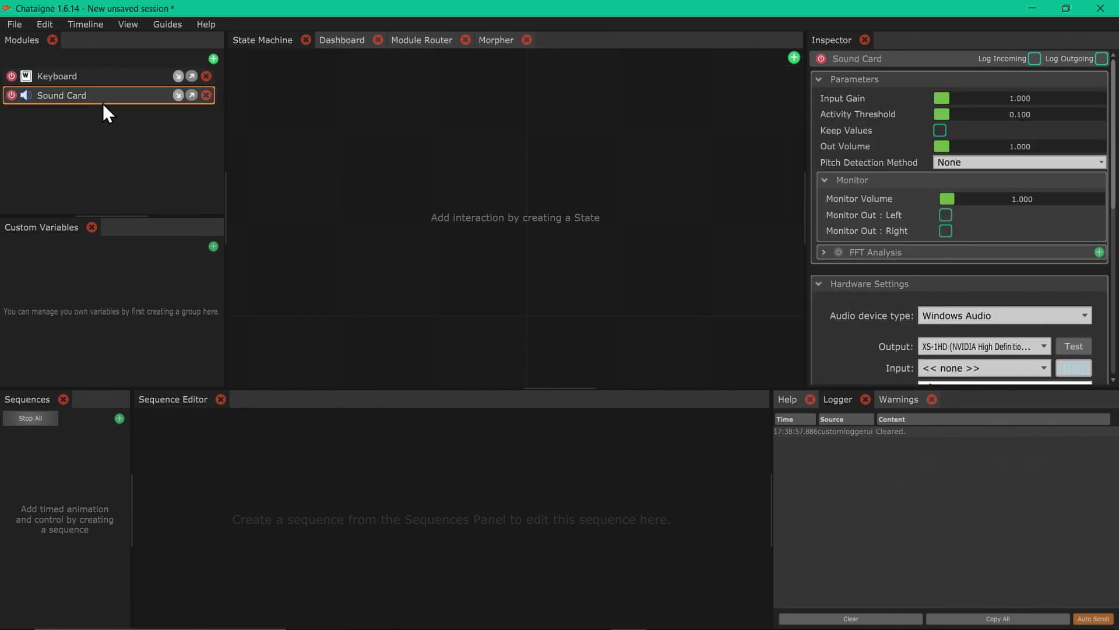
- Add a Protocol > MIDI module with XONE:2D Midi as its input device
left_click(213, 58)
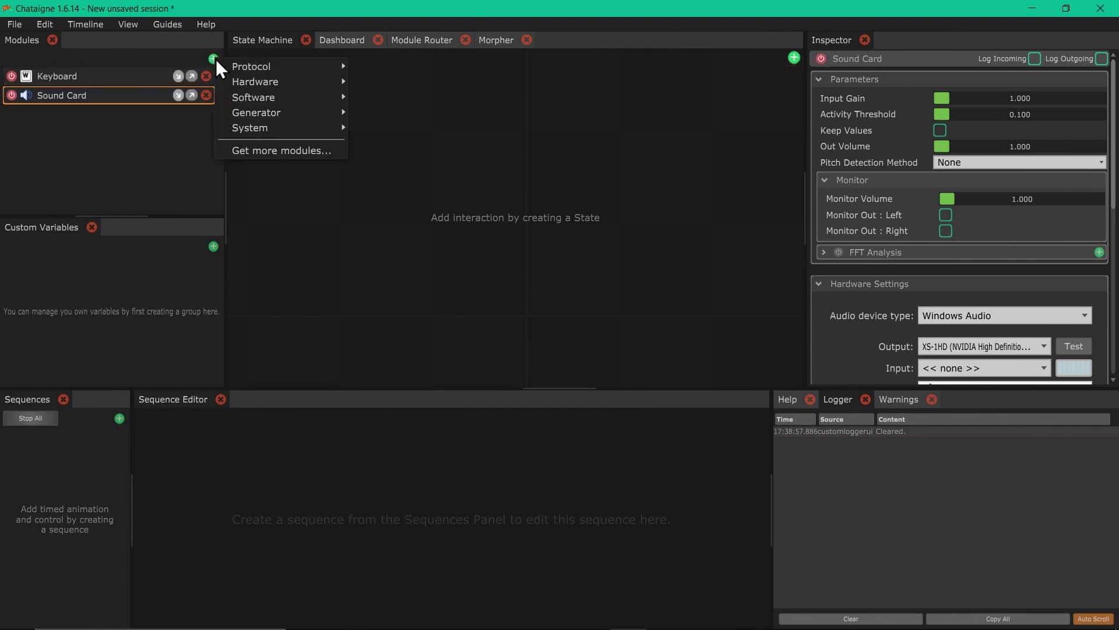
mouse_move(237, 71)
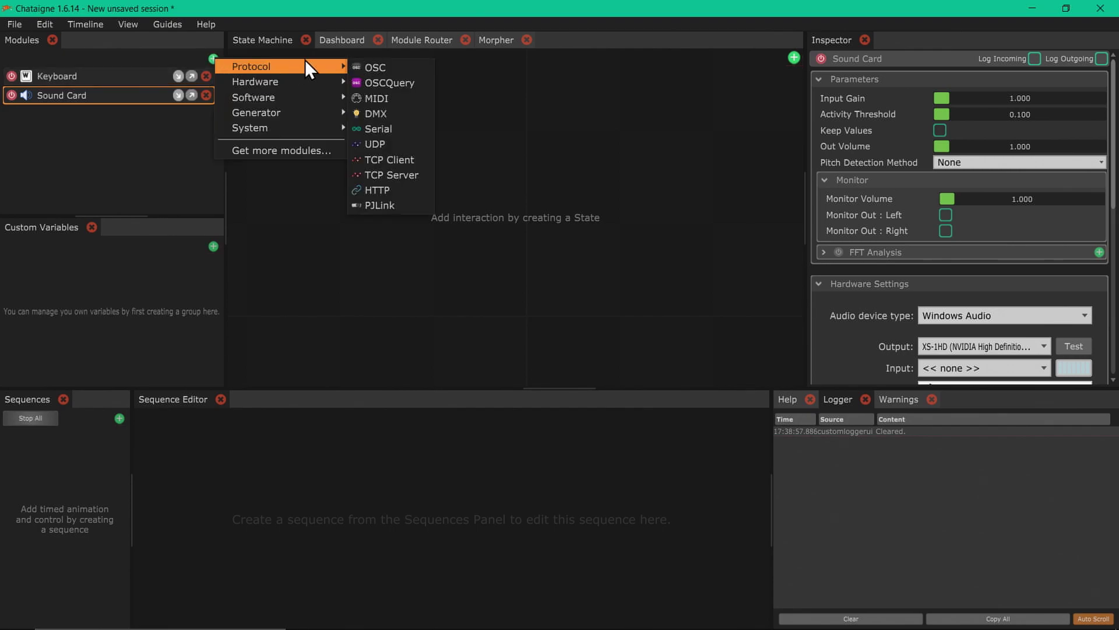
mouse_move(337, 67)
left_click(377, 96)
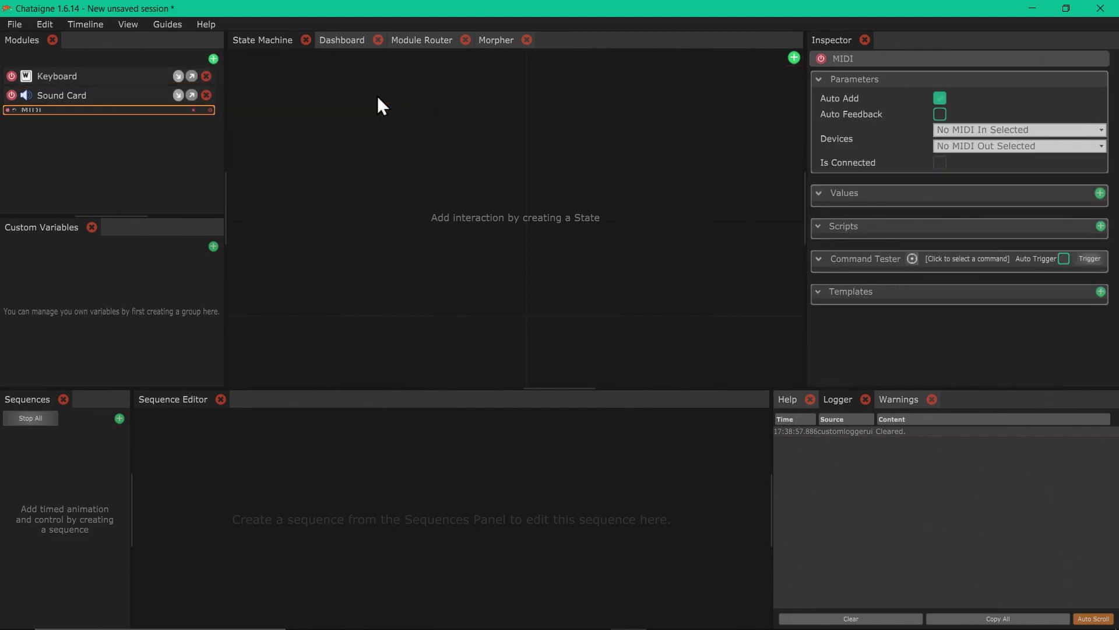
left_click(965, 129)
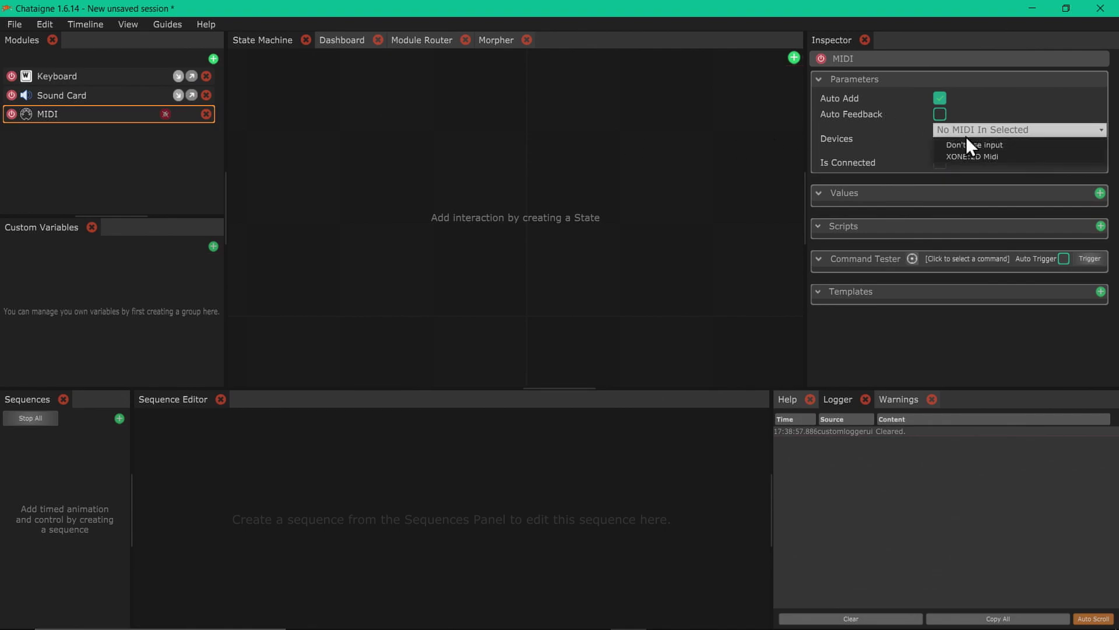
left_click(974, 156)
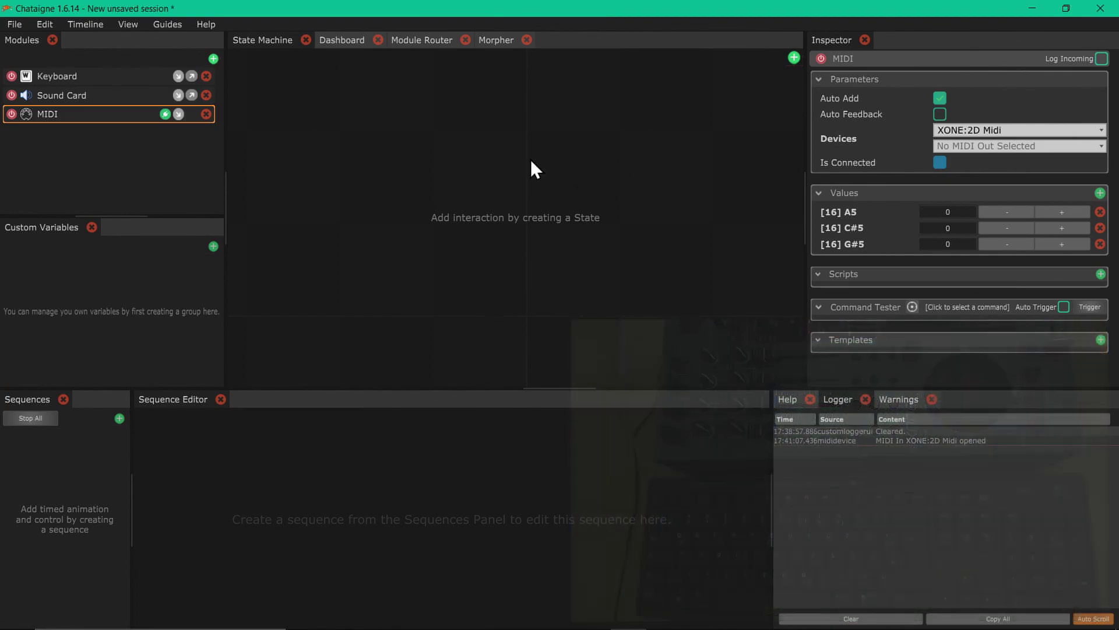
- Add a new state to the State Machine and move it to the canvas centre
left_click(794, 58)
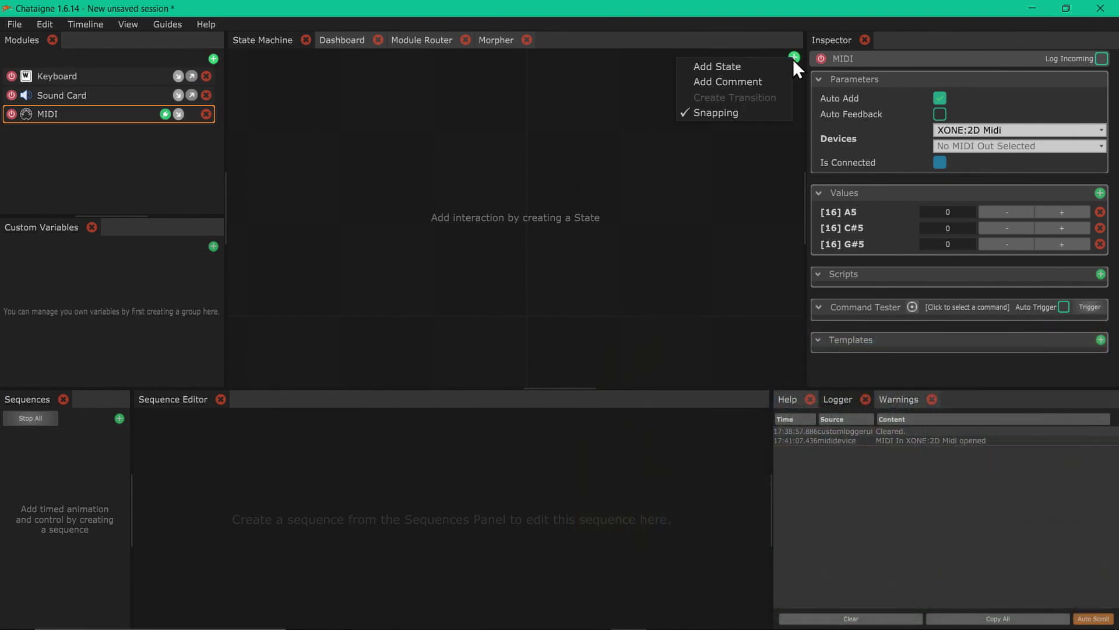
left_click(767, 69)
left_click_drag(615, 321, 444, 152)
- Rename the state to 'Midi and Keyboaed' and nudge it slightly upward
double_click(444, 152)
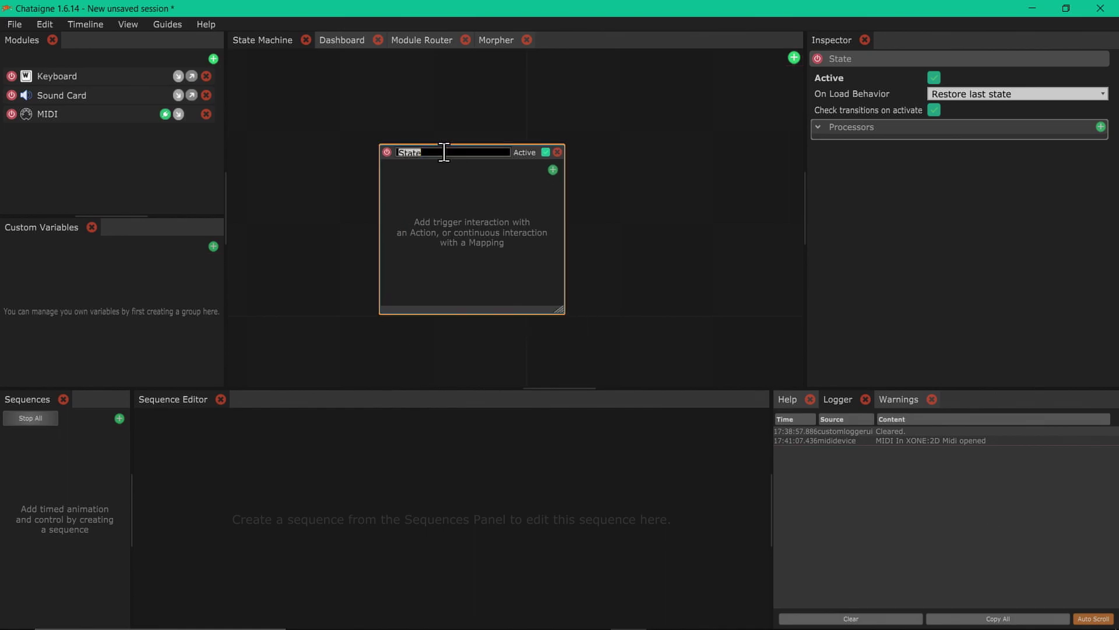
key("BackSpace")
type("Midi and Keyboaed")
left_click(471, 189)
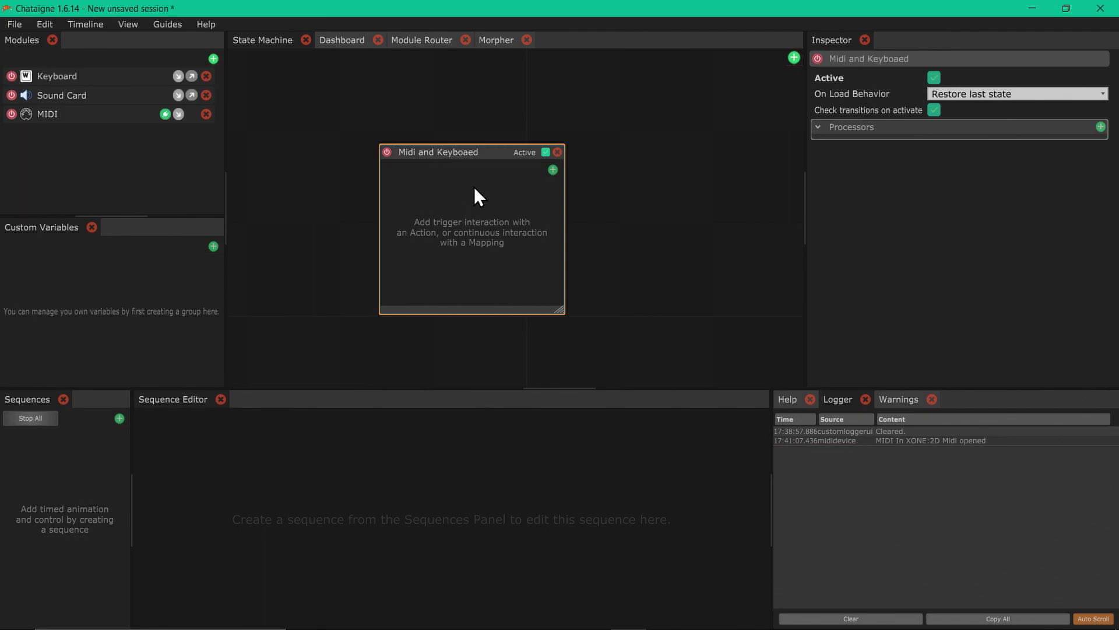
left_click_drag(477, 147, 481, 121)
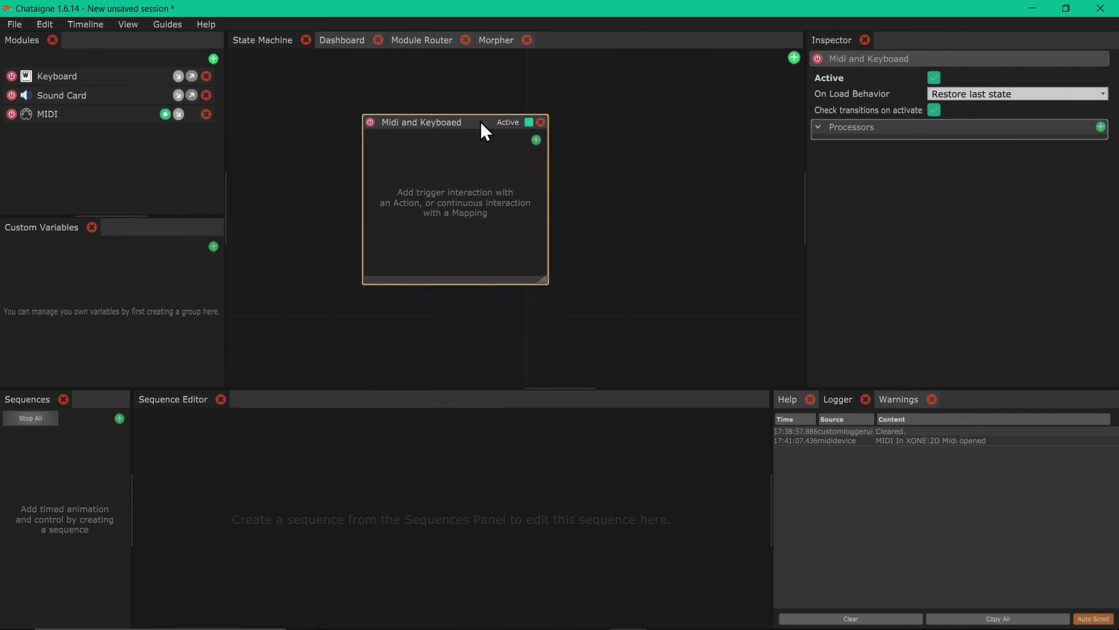
left_click(535, 140)
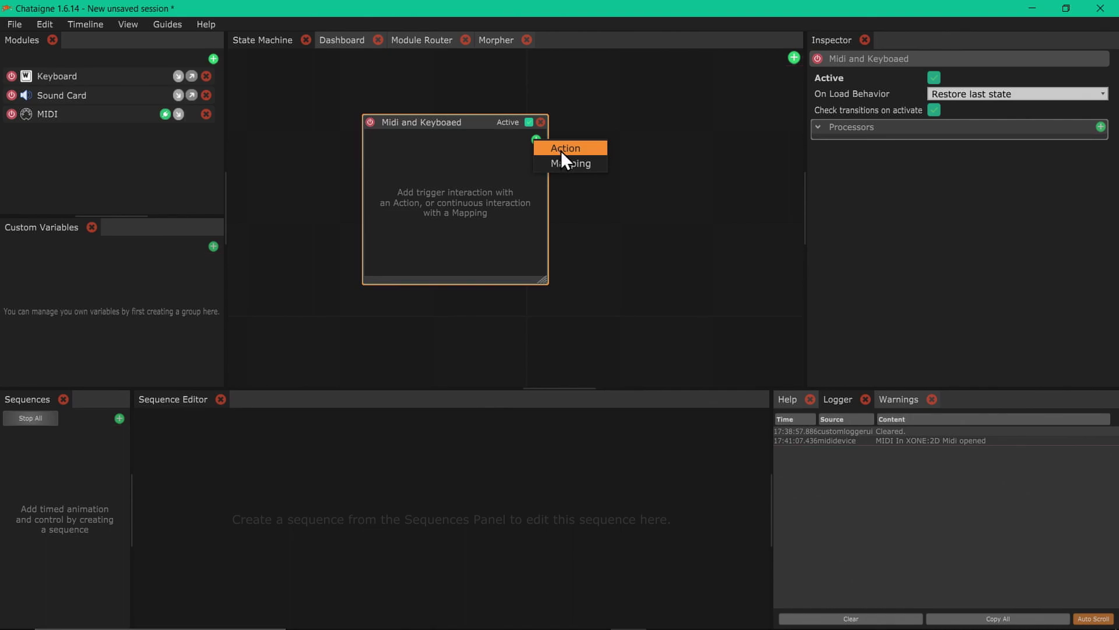
- Add an action to the state and rename it 'Keyboard only'
left_click(561, 149)
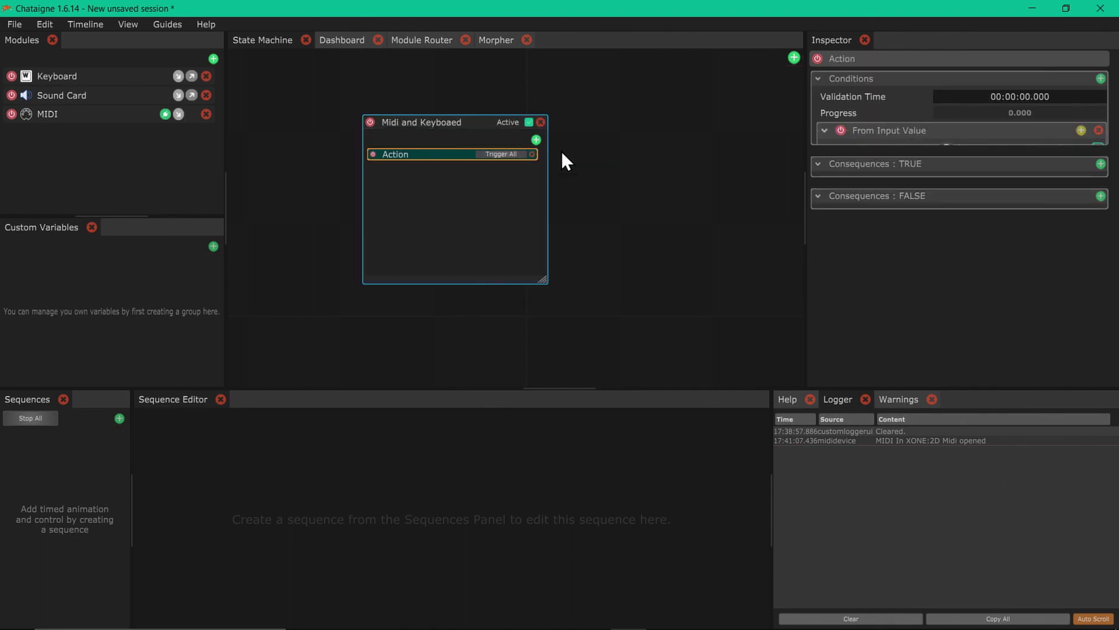
double_click(447, 155)
key("BackSpace")
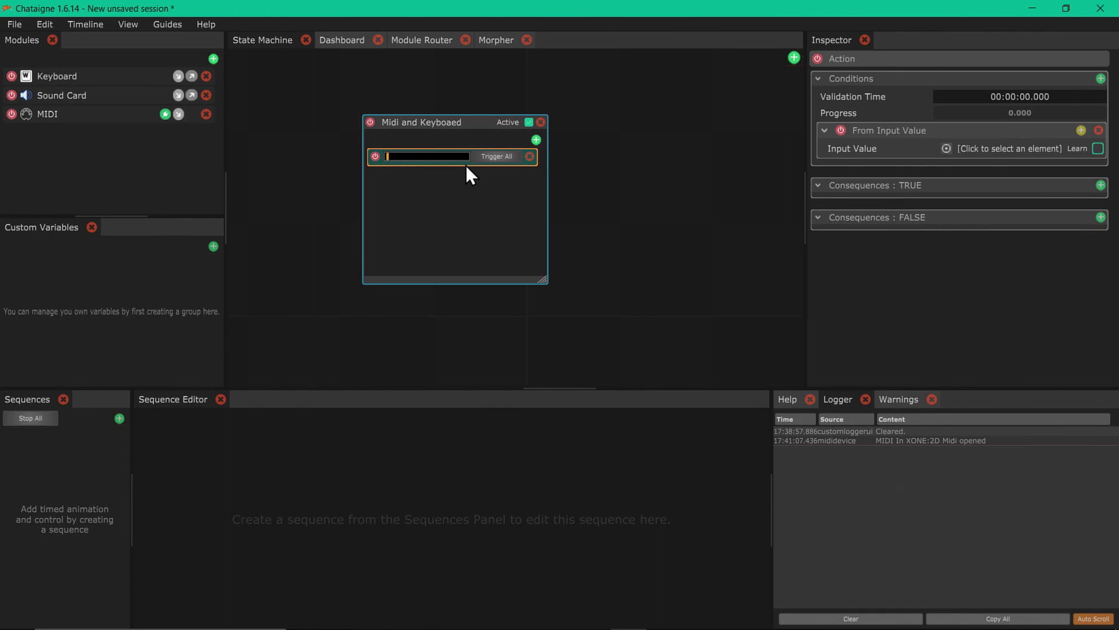
type("Keyboard only")
left_click(399, 202)
- Set the action's condition to Keyboard > Last Key equals l, then test with l and space
left_click(424, 161)
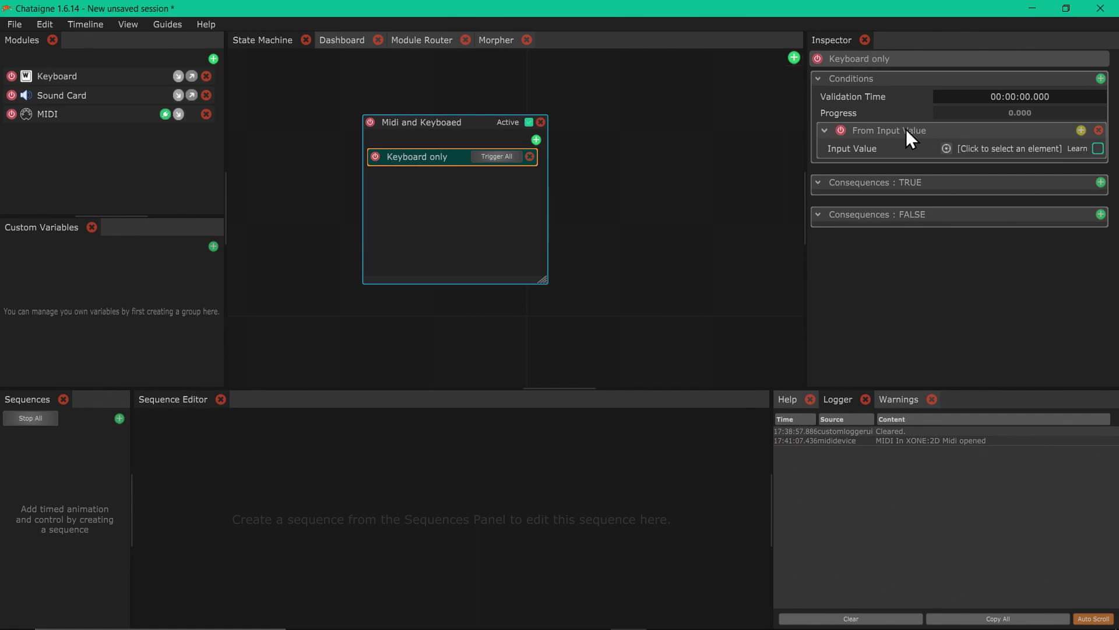
left_click(1026, 148)
mouse_move(1002, 152)
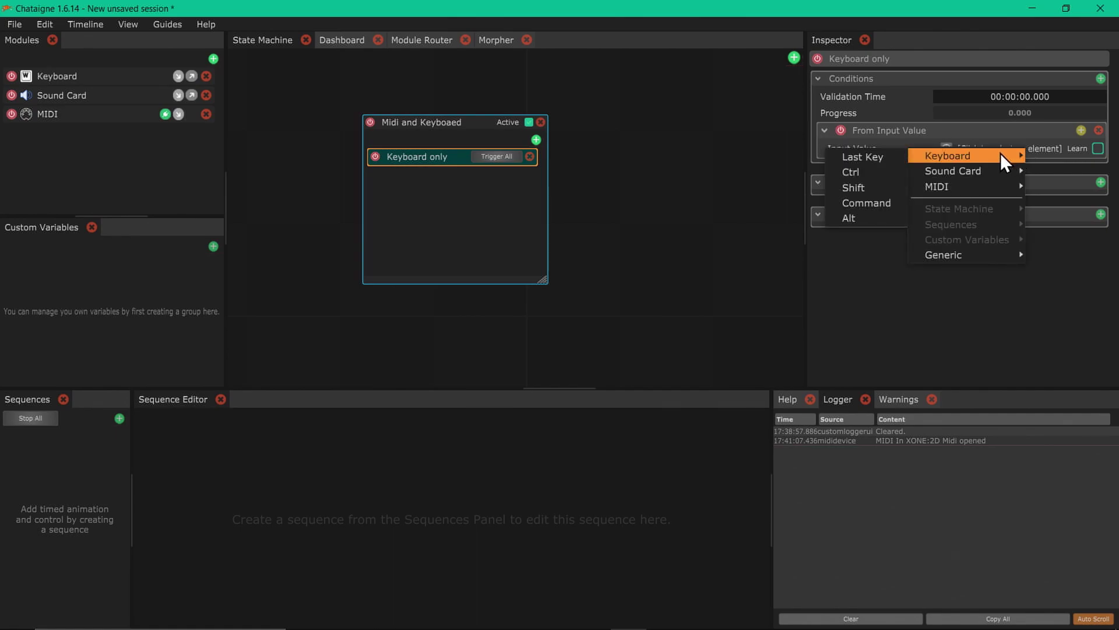
left_click(887, 153)
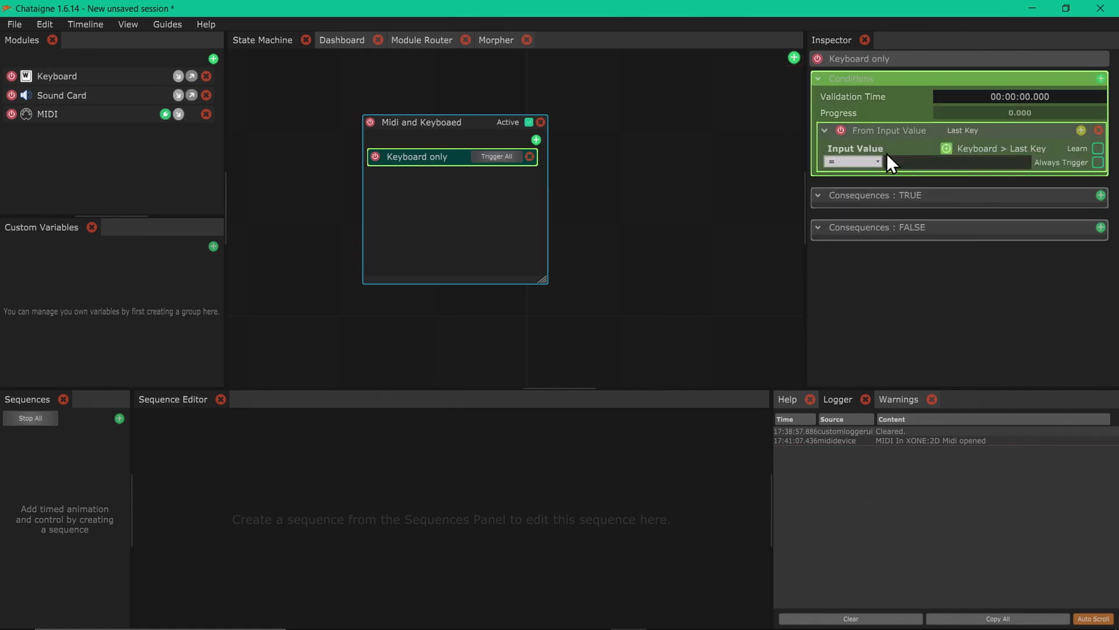
left_click(921, 162)
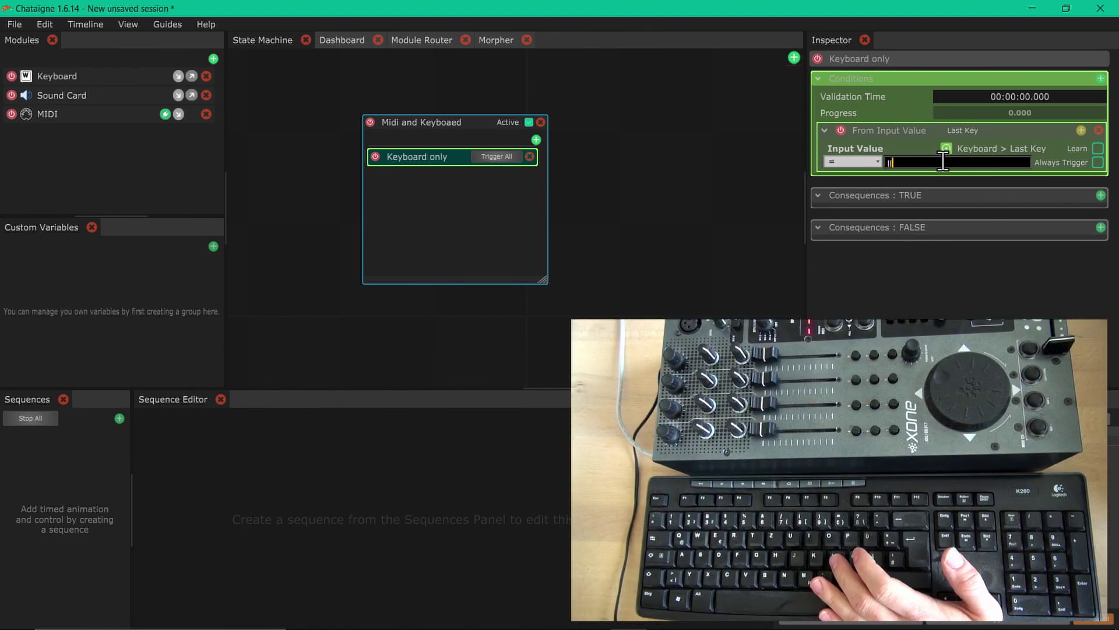
type("l")
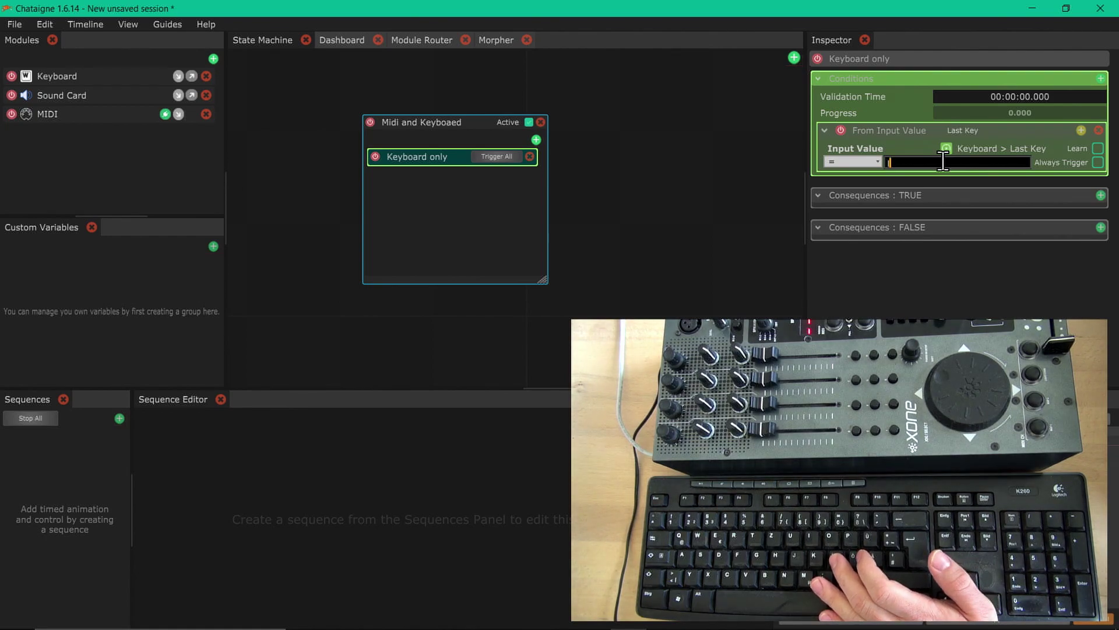
key("Return")
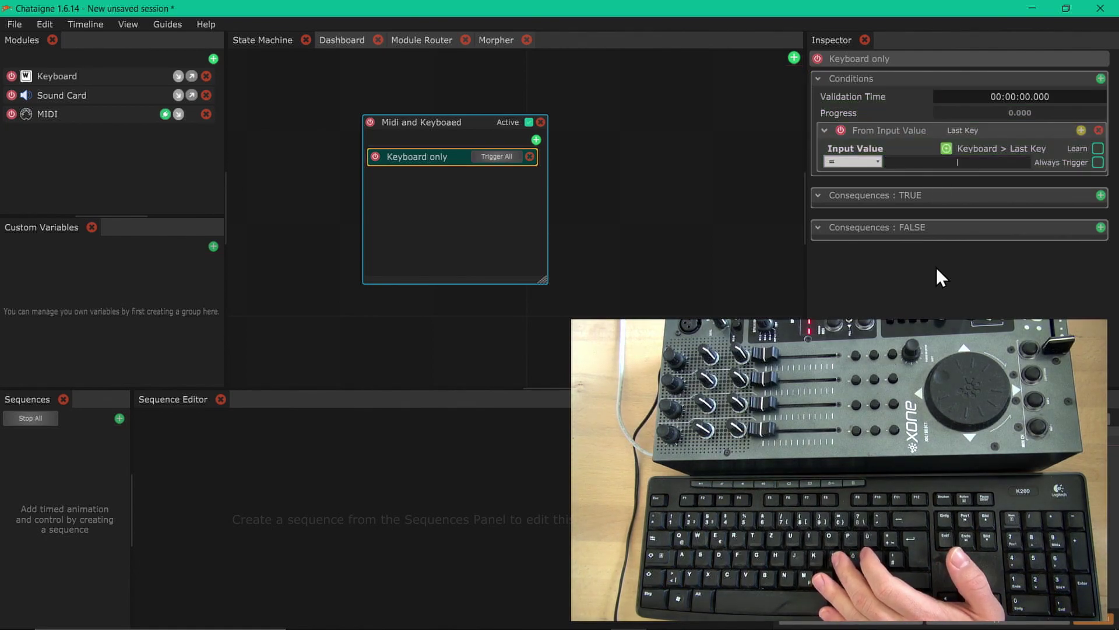
key("l")
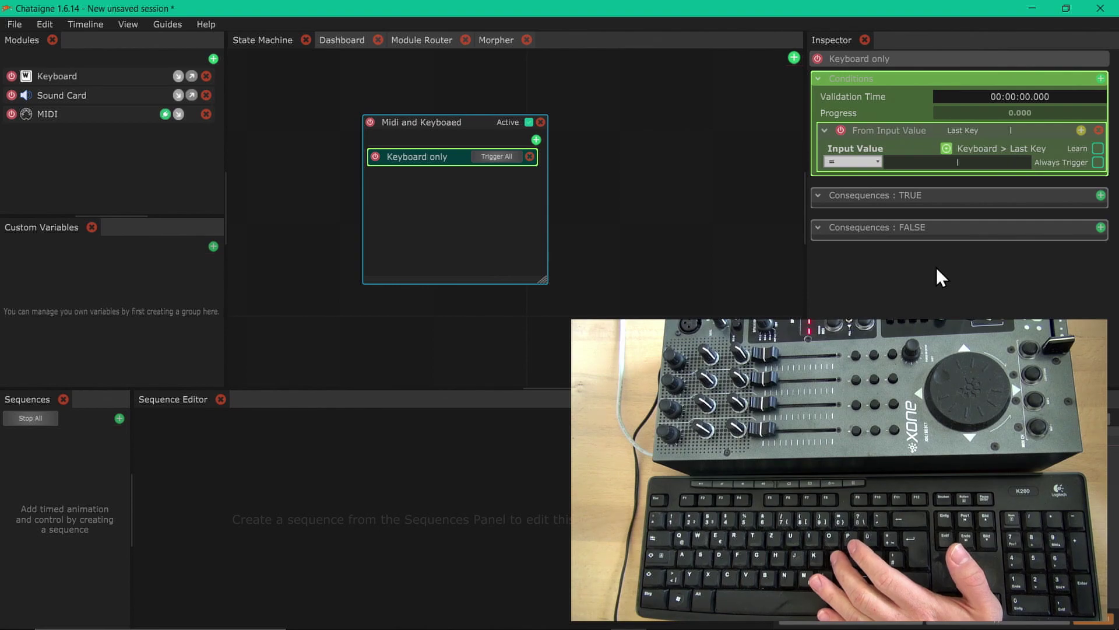
key("space")
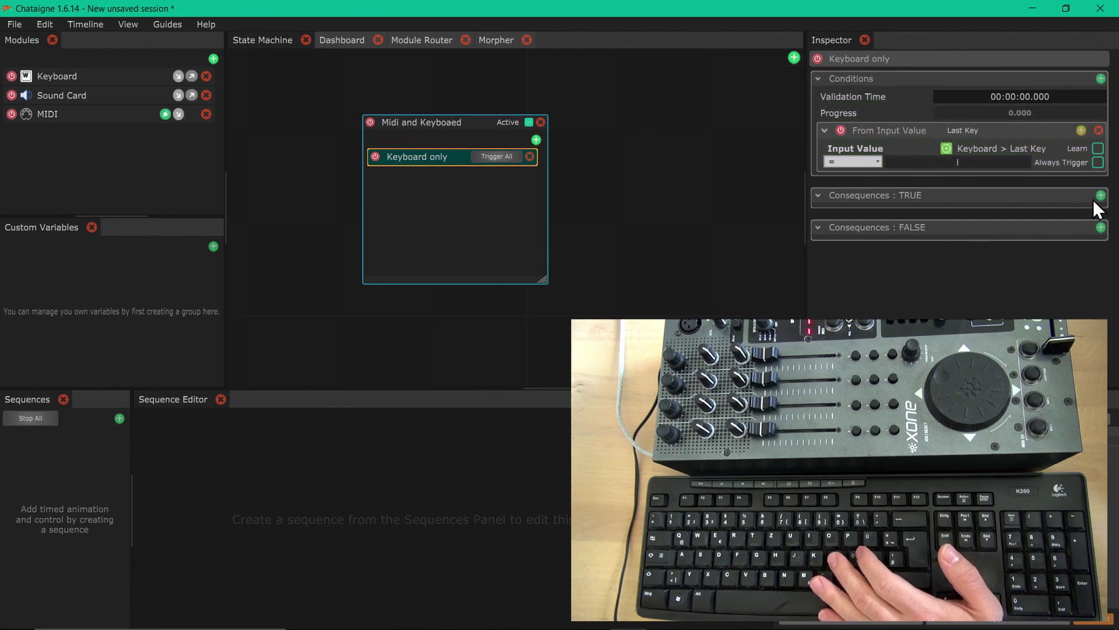
- Add a Sound Card 'Play audio file' consequence with Ding.wav and test it with l
left_click(1101, 195)
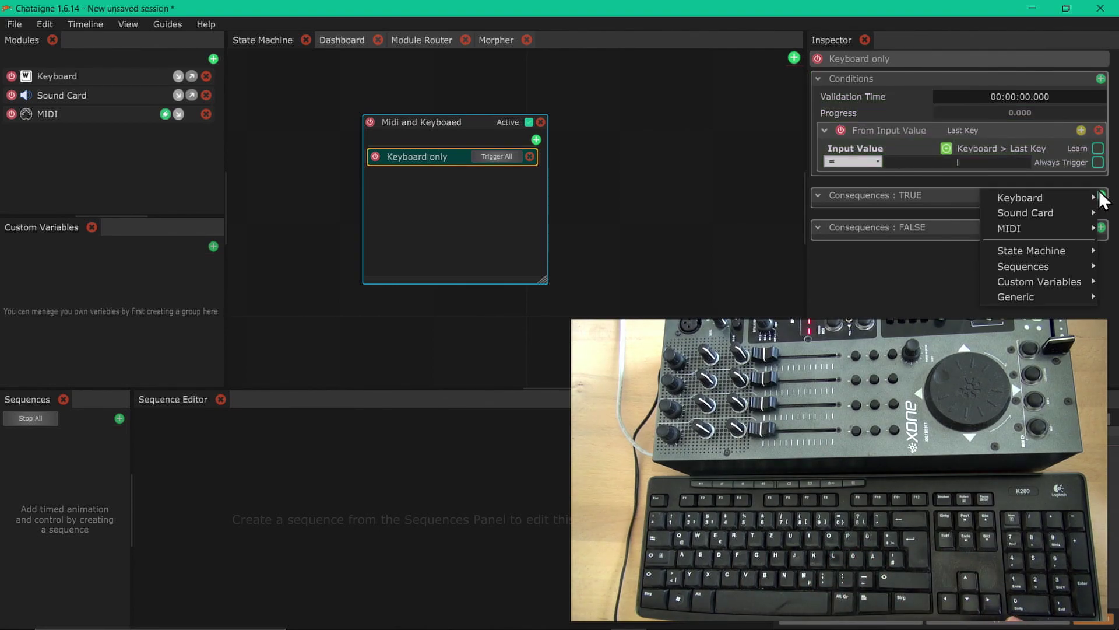
mouse_move(1076, 215)
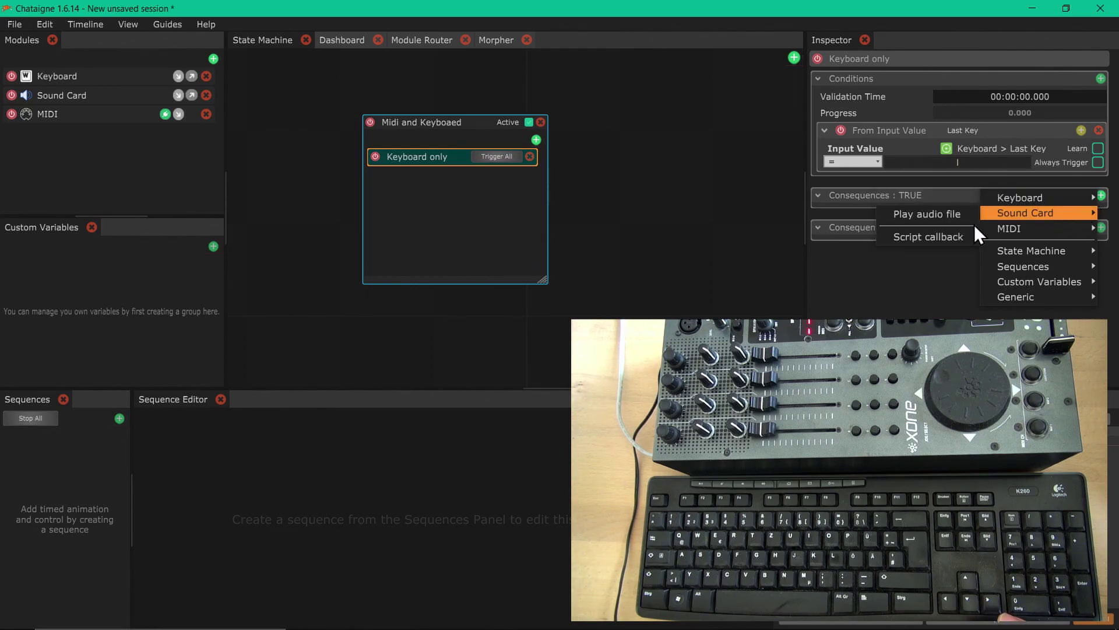
left_click(954, 217)
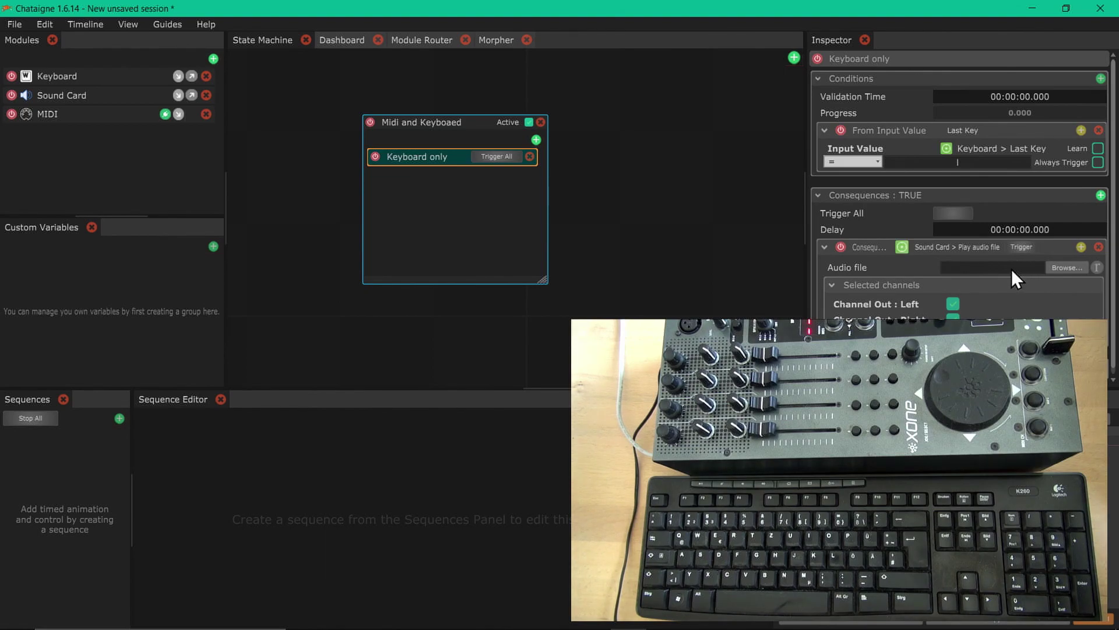
left_click(1058, 270)
type("Ding.wav")
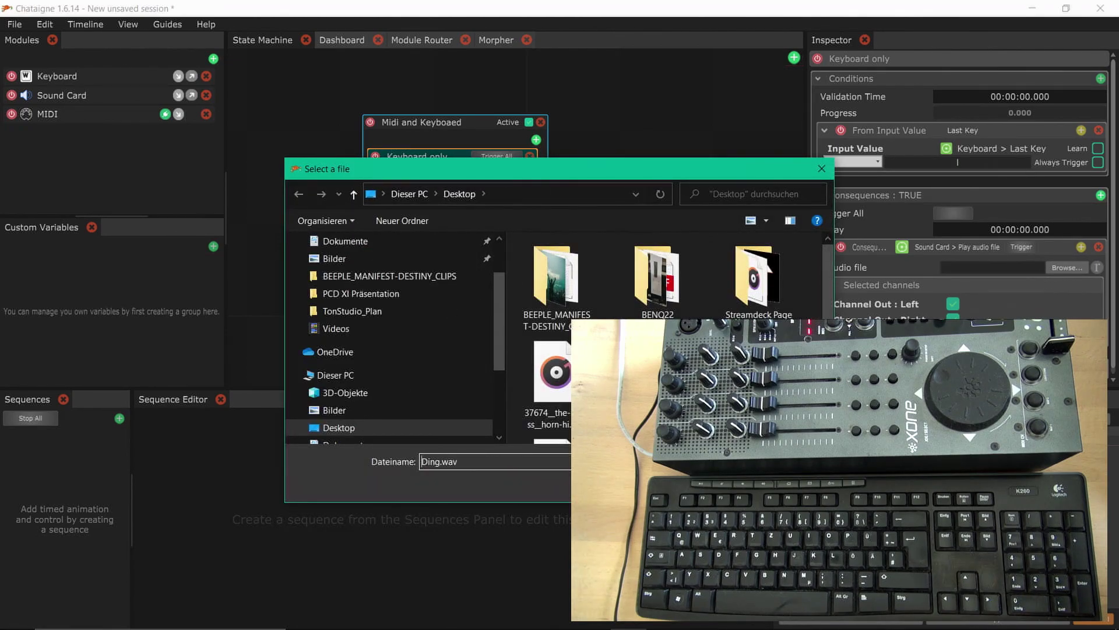
key("Return")
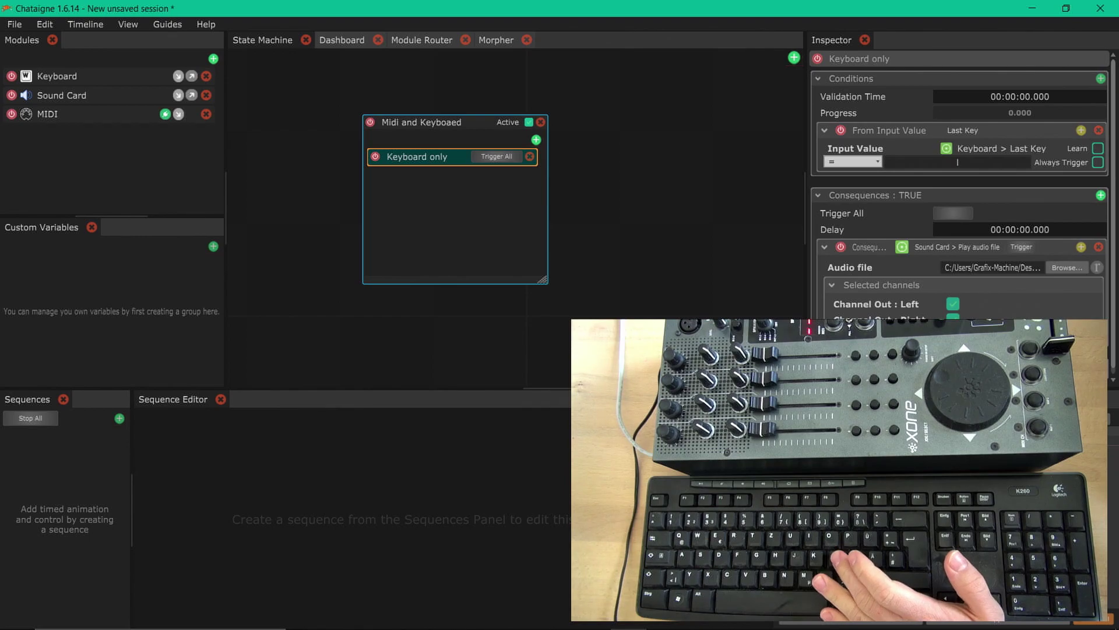
key("l")
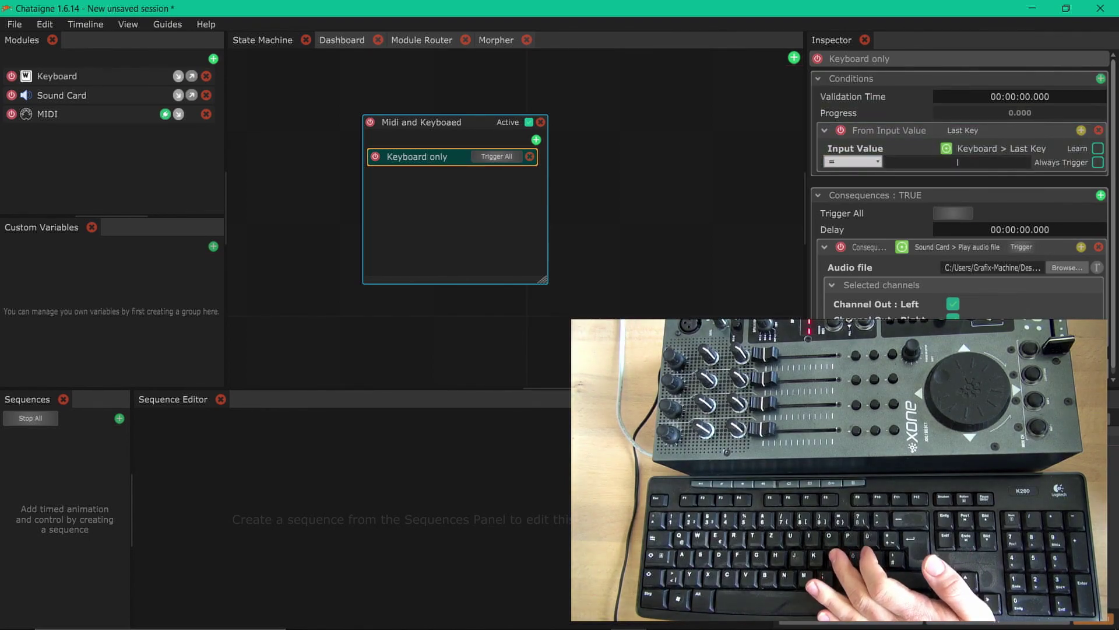
key("l")
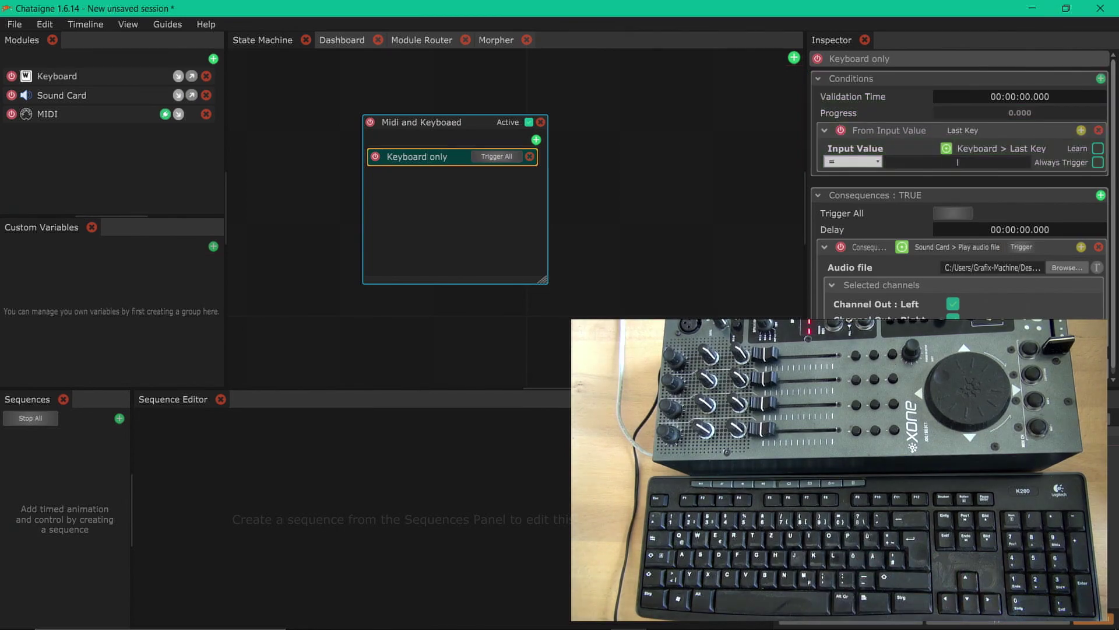
- Switch the consequence's audio file to Dong.wav from the Desktop and test it with l
scroll(454, 198, "down", 2)
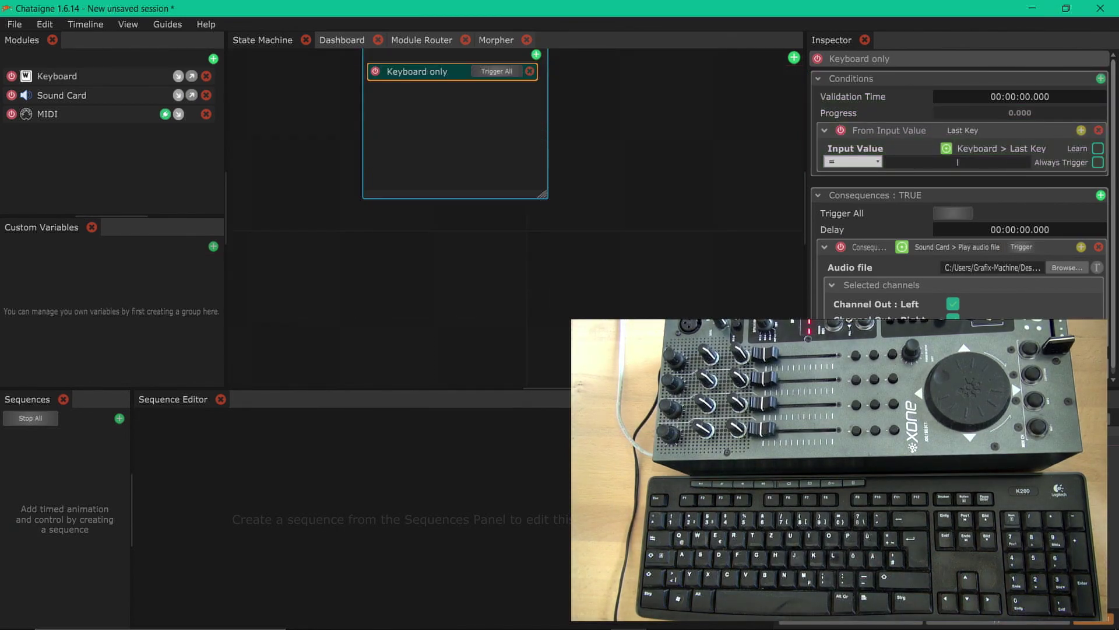
scroll(455, 151, "down", 2)
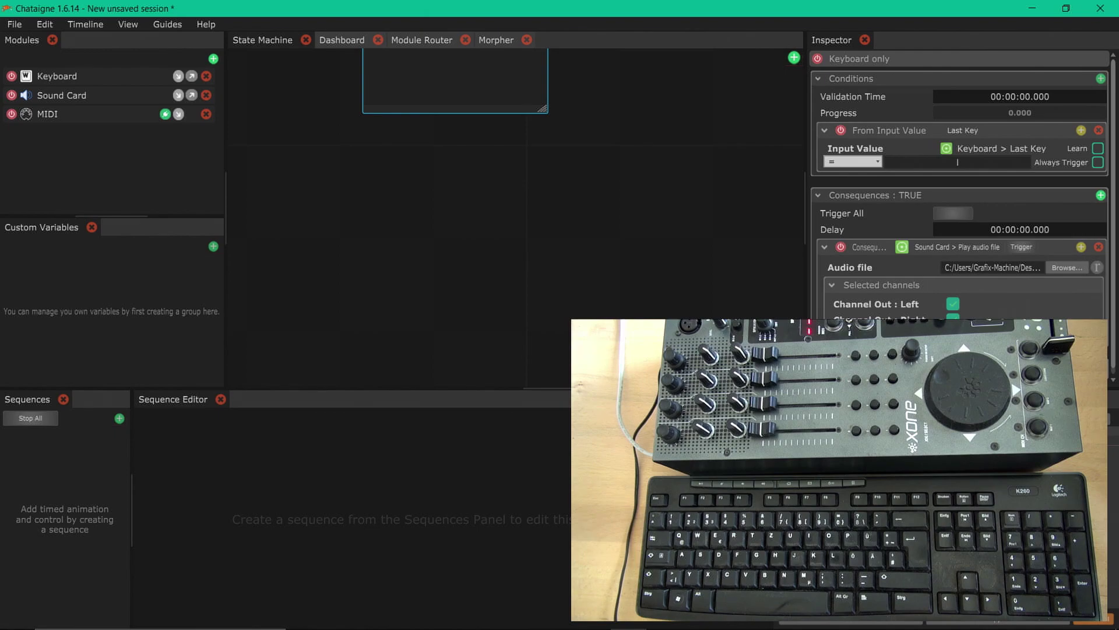
left_click(979, 247)
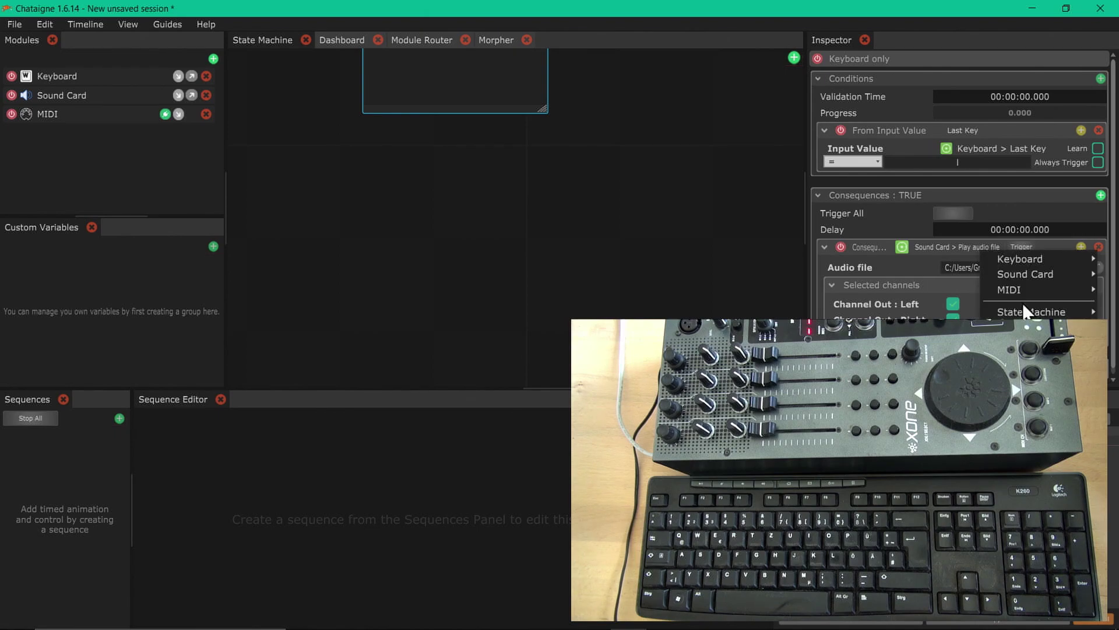
mouse_move(1002, 279)
left_click(965, 280)
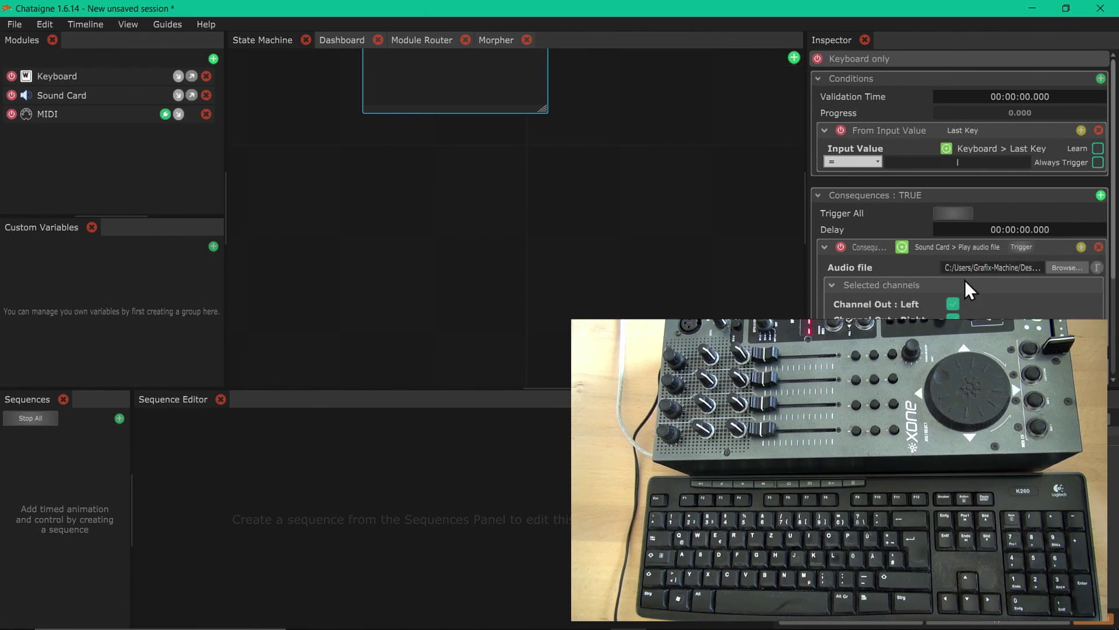
scroll(964, 280, "down", 2)
left_click(1067, 192)
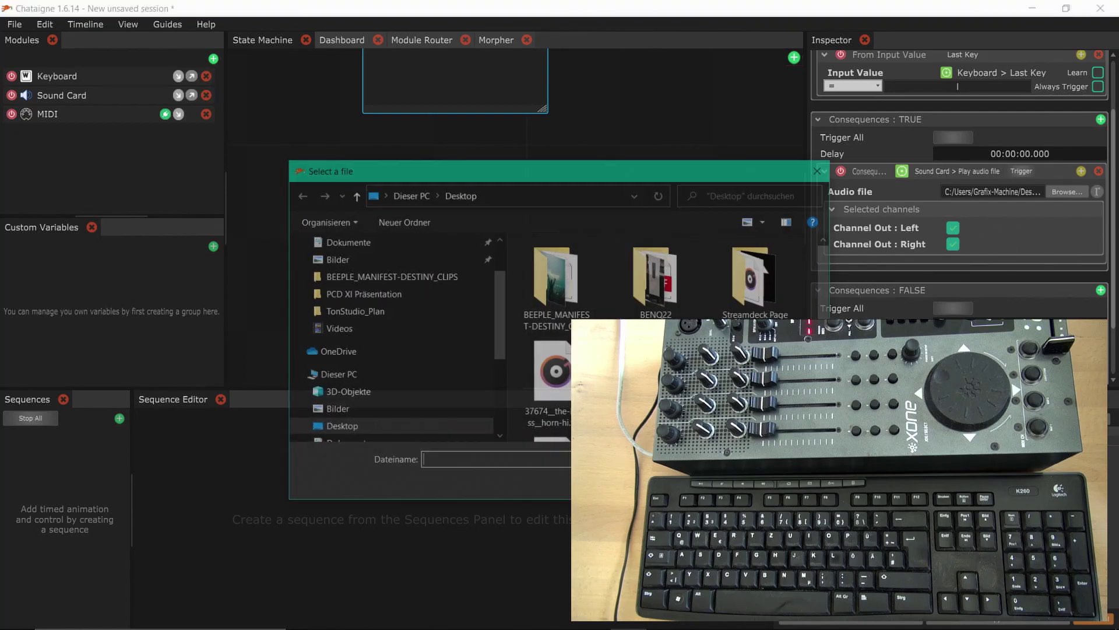
scroll(642, 292, "down", 1)
left_click(564, 404)
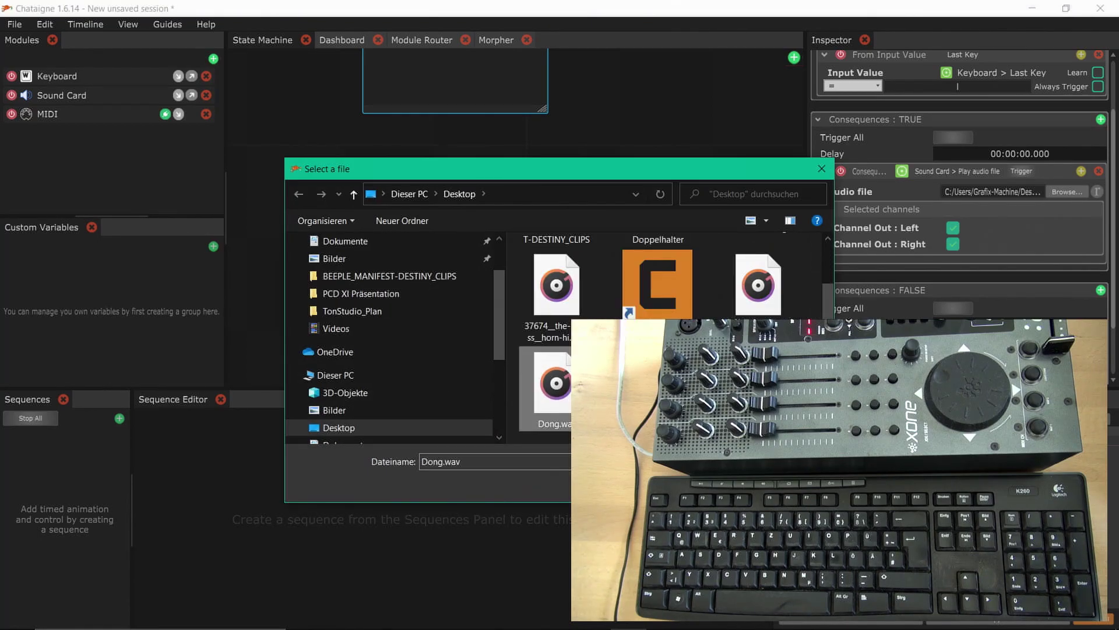
key("Return")
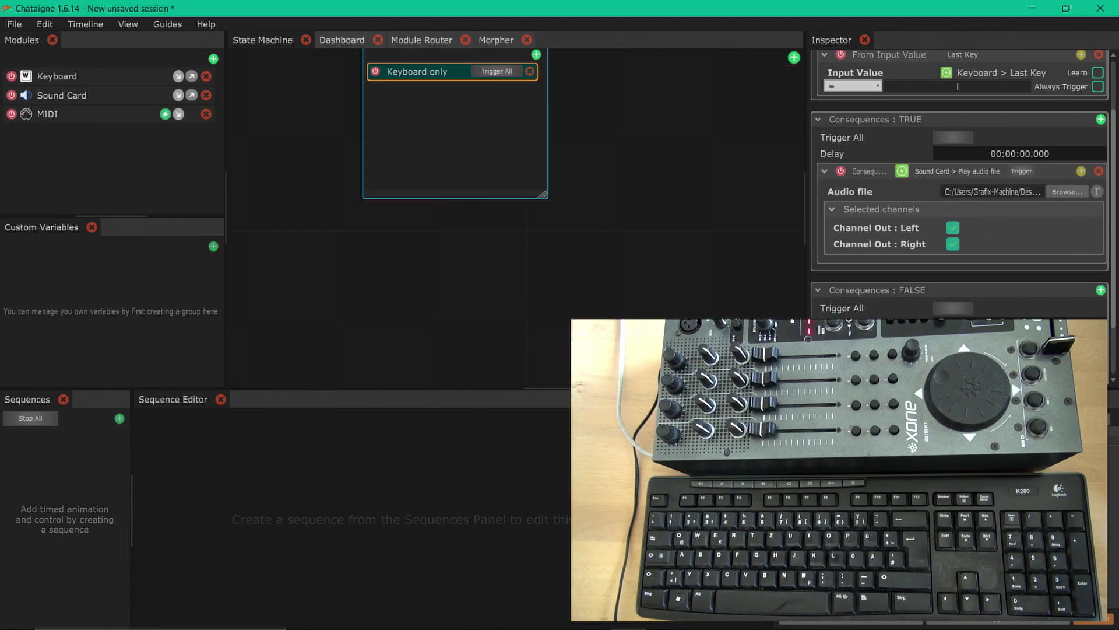
scroll(864, 252, "up", 2)
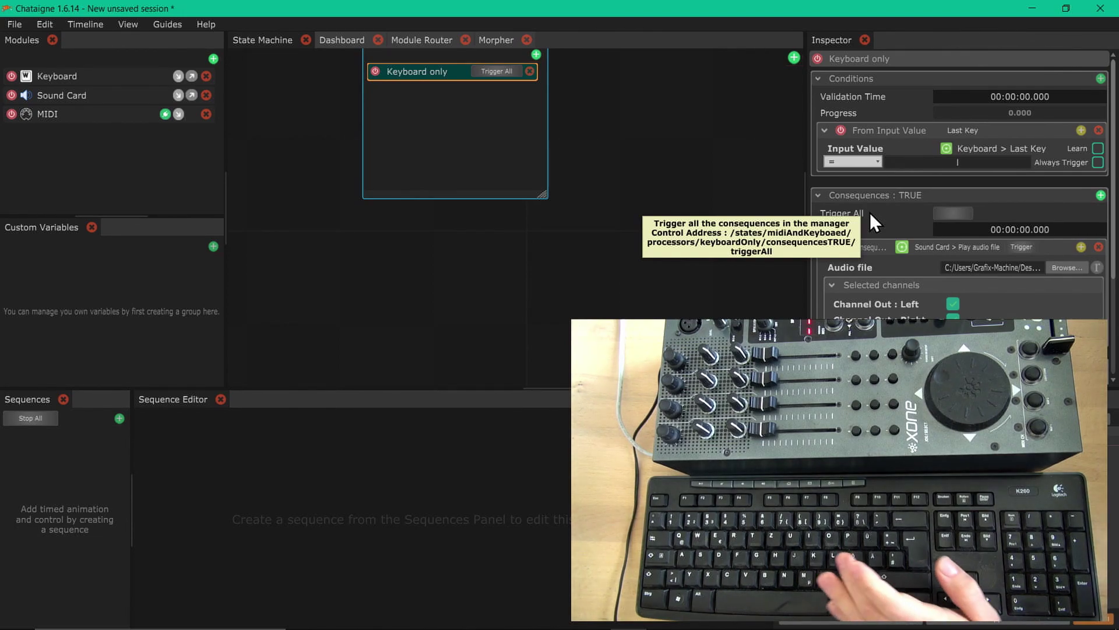
key("l")
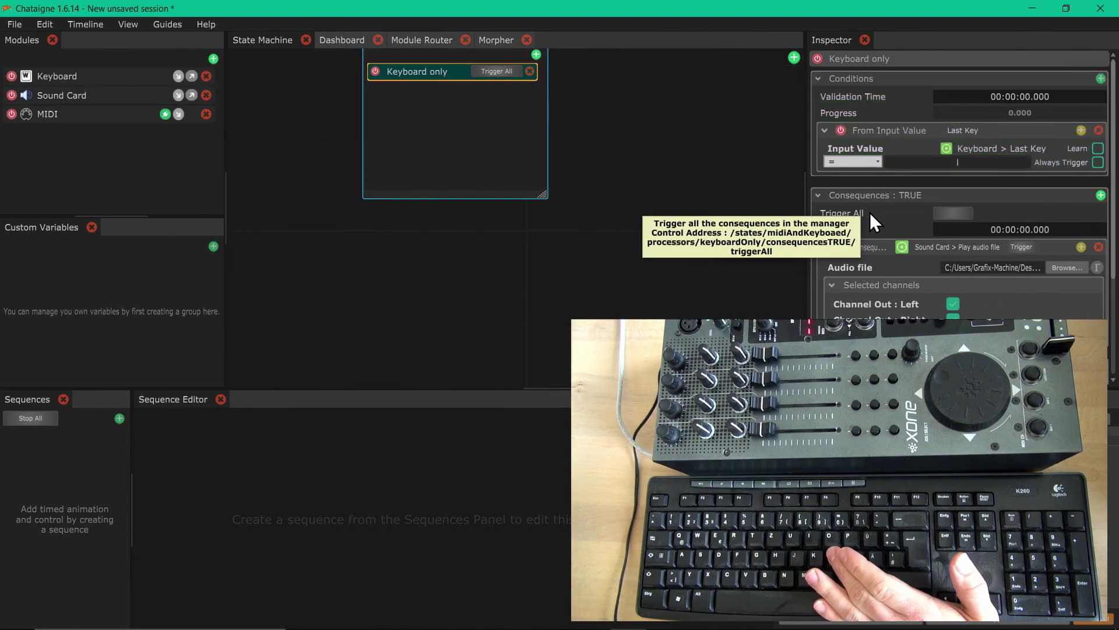
key("l")
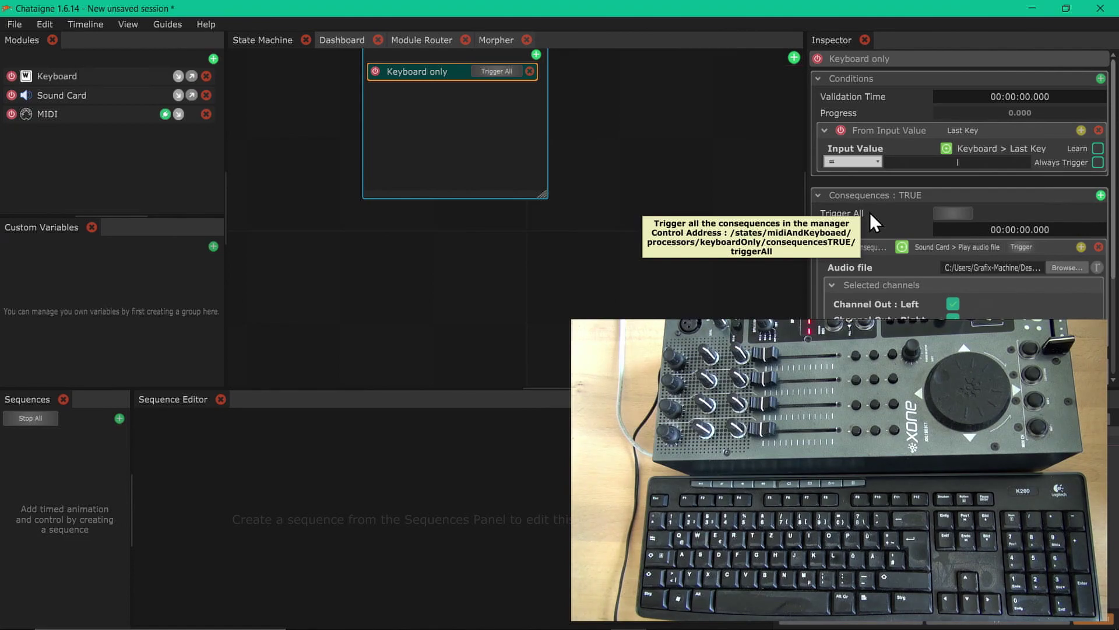
- Disable the Keyboard only action and select the Midi and Keyboaed state
left_click(373, 74)
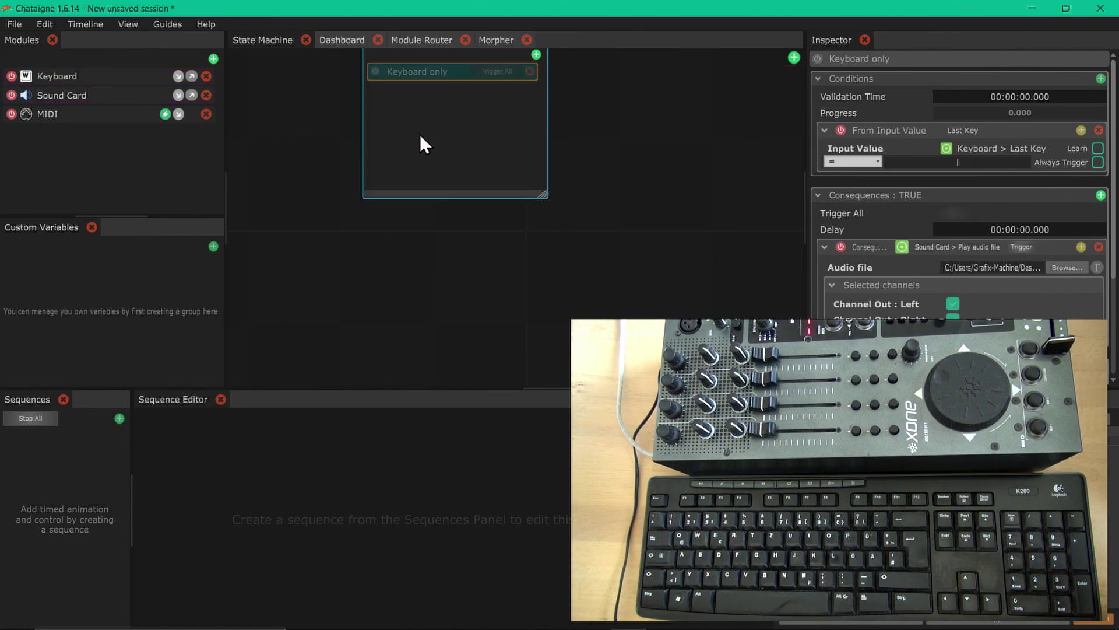
left_click(491, 179)
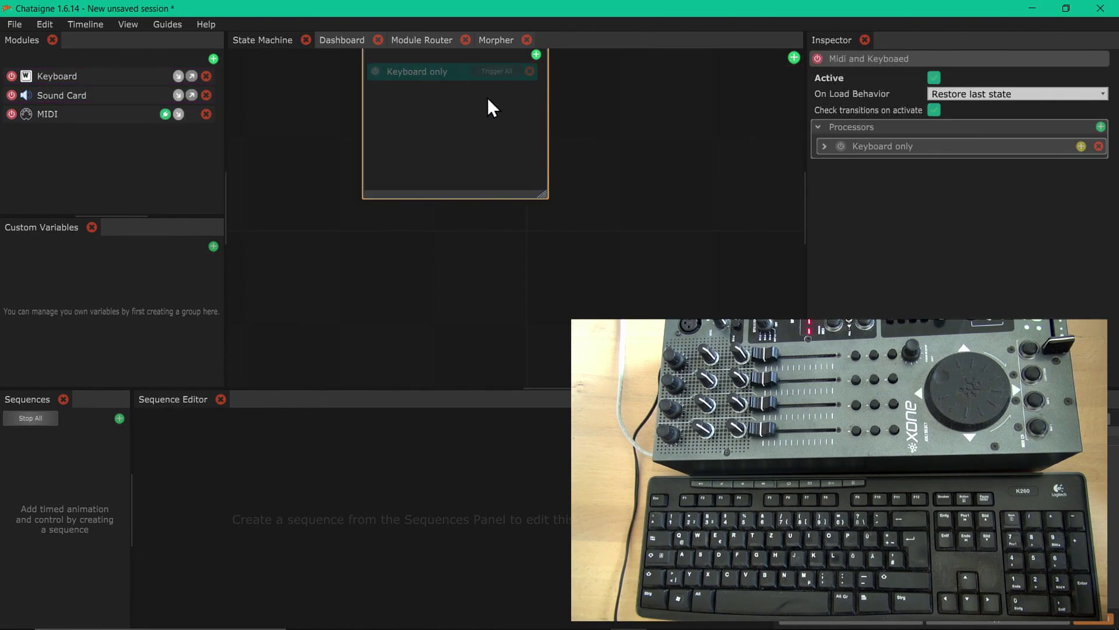
left_click_drag(806, 210, 794, 170)
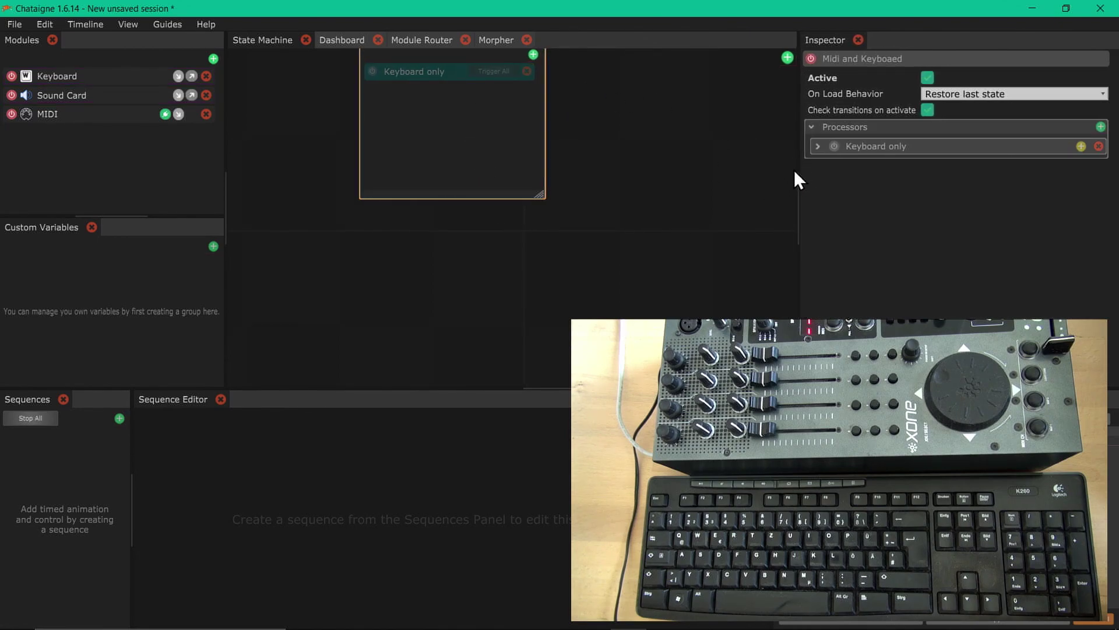
left_click(792, 170)
left_click(524, 195)
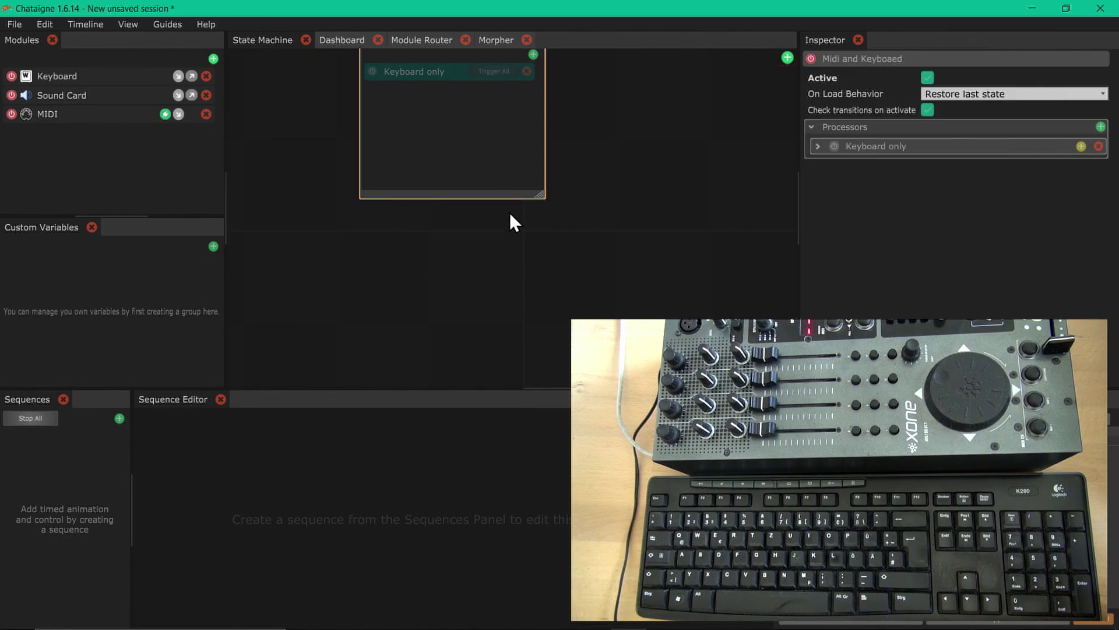
- Add a new action to the state named 'two keys'
left_click(534, 55)
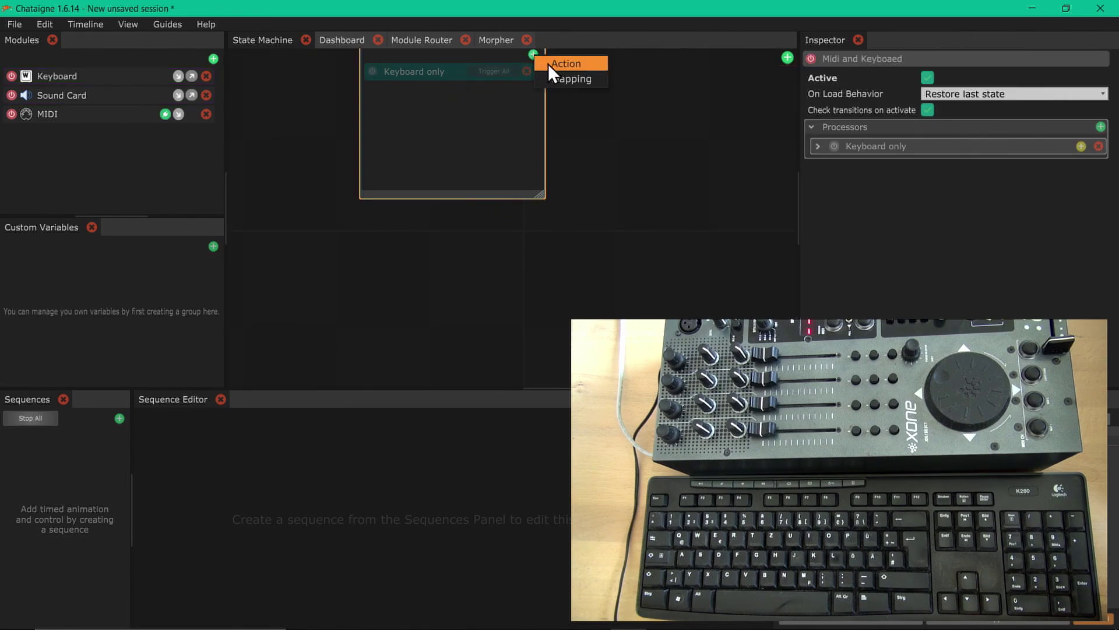
left_click(550, 62)
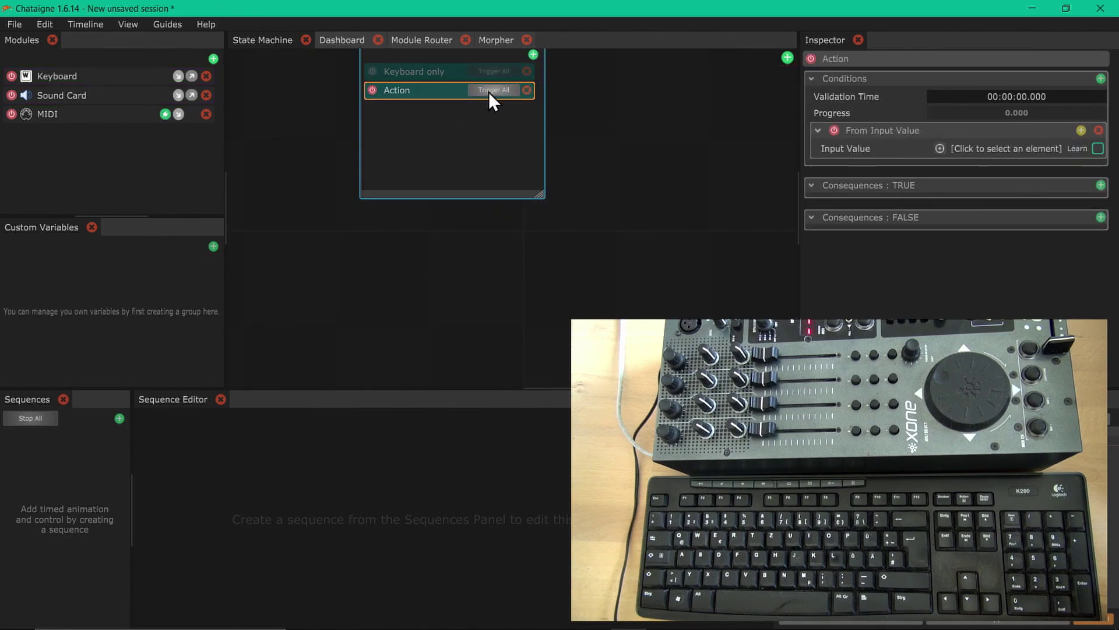
double_click(448, 90)
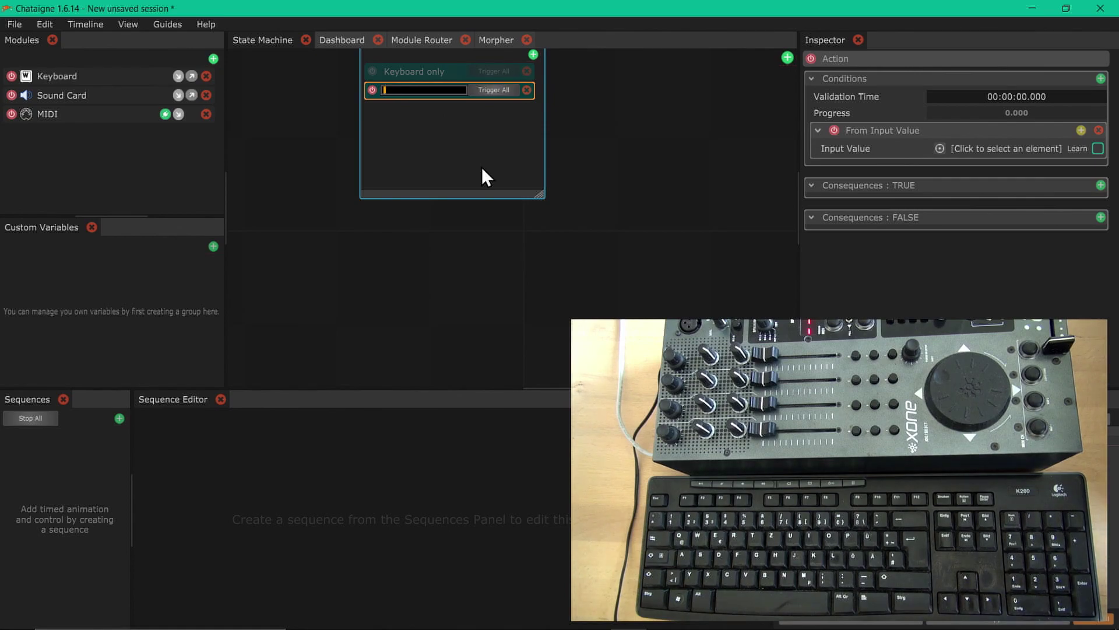
type("two keys")
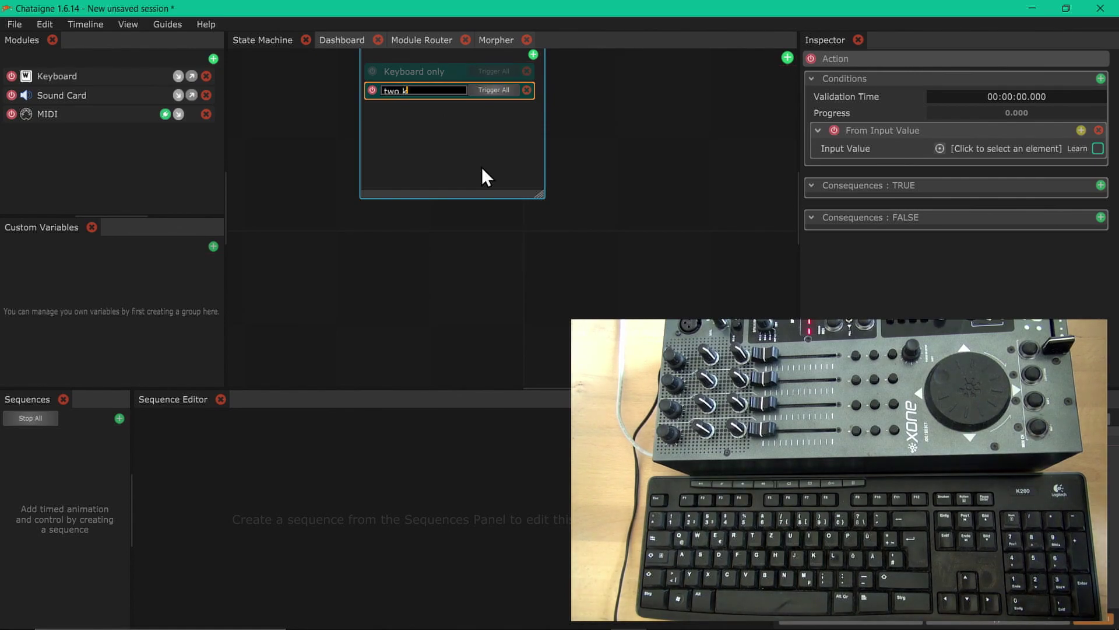
left_click(439, 143)
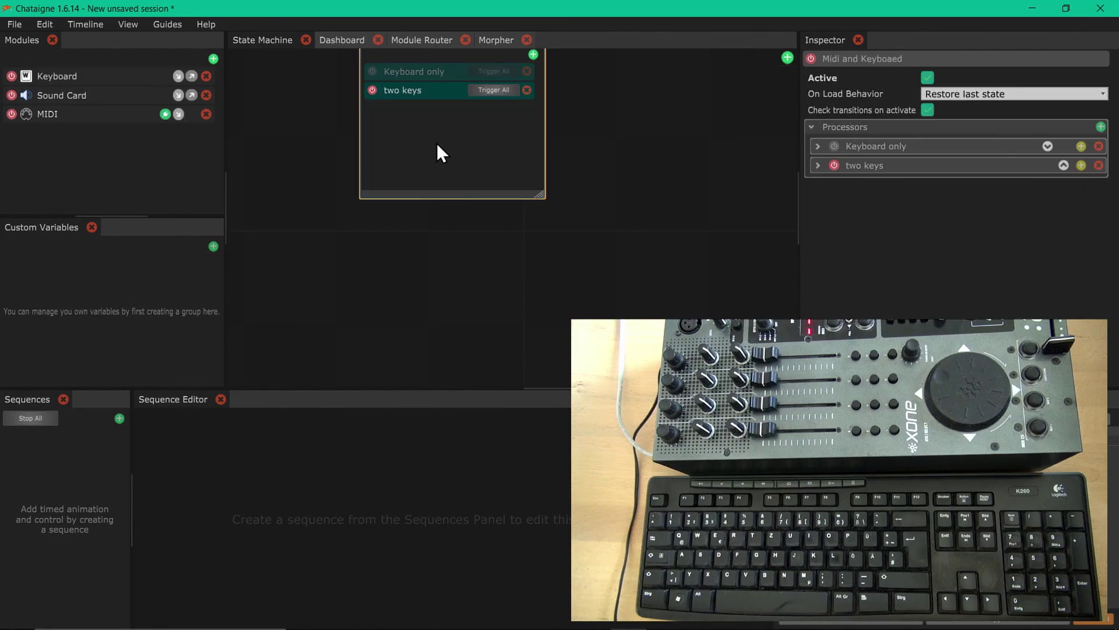
- Learn the two keys action's first condition input from a keyboard key press and test it
left_click(411, 90)
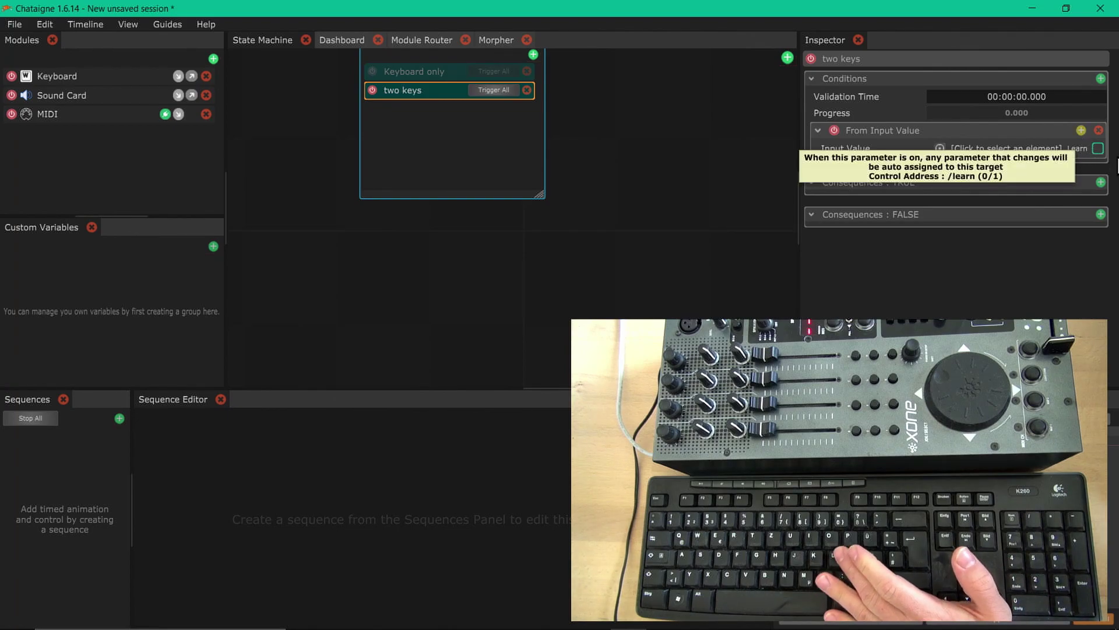
left_click(1099, 148)
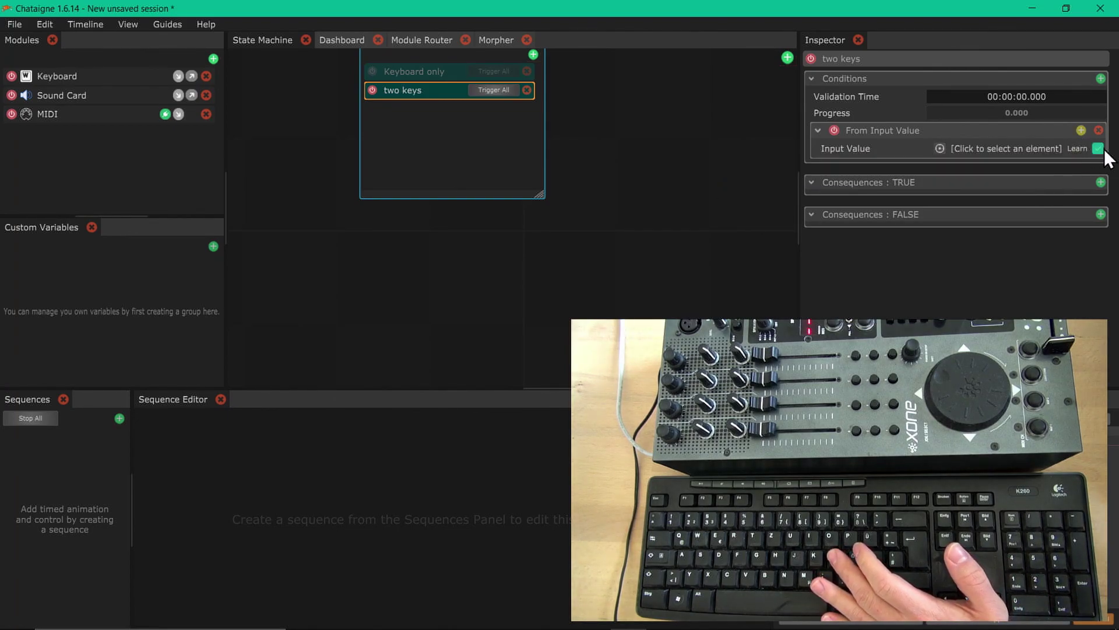
key("k")
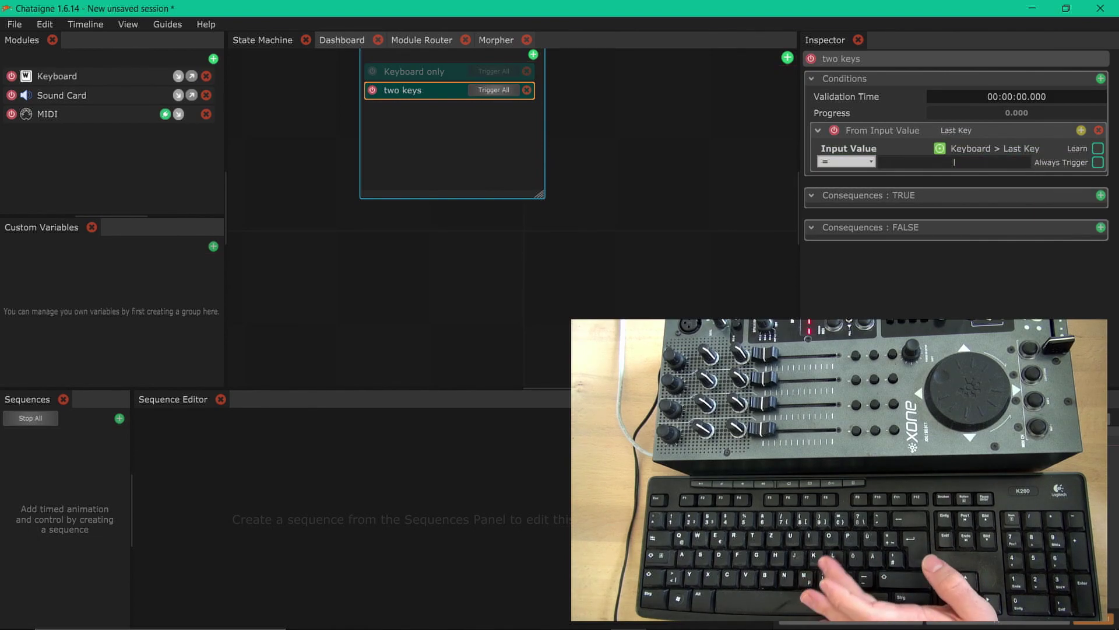
key("k")
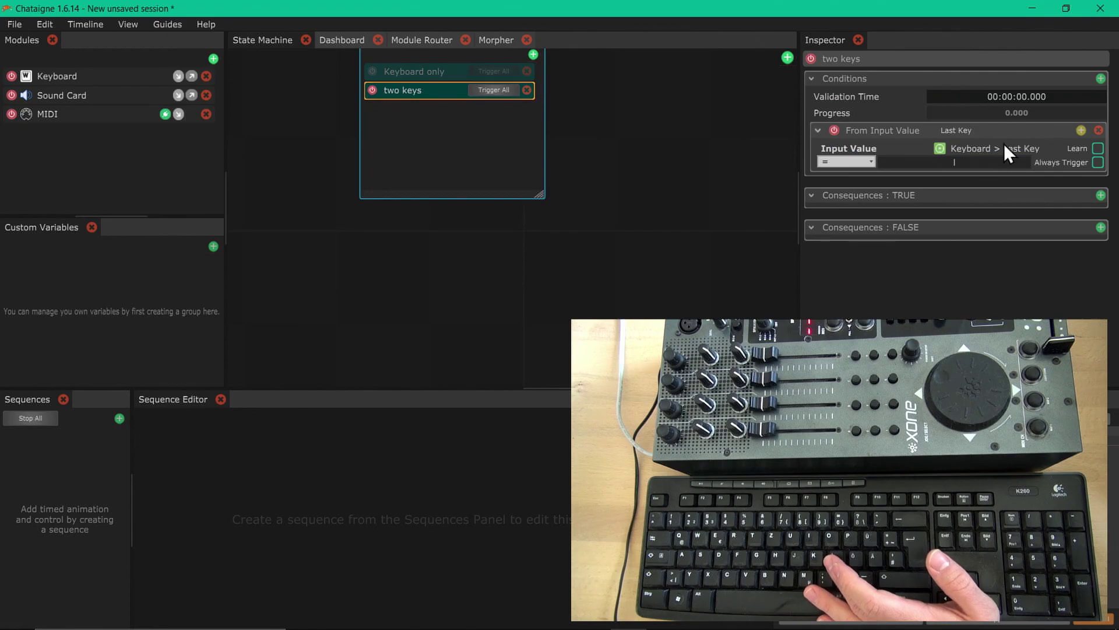
- Add a From Input Value condition on Keyboard > Last Key matching a, then test l and a together
left_click(1102, 78)
left_click(1076, 90)
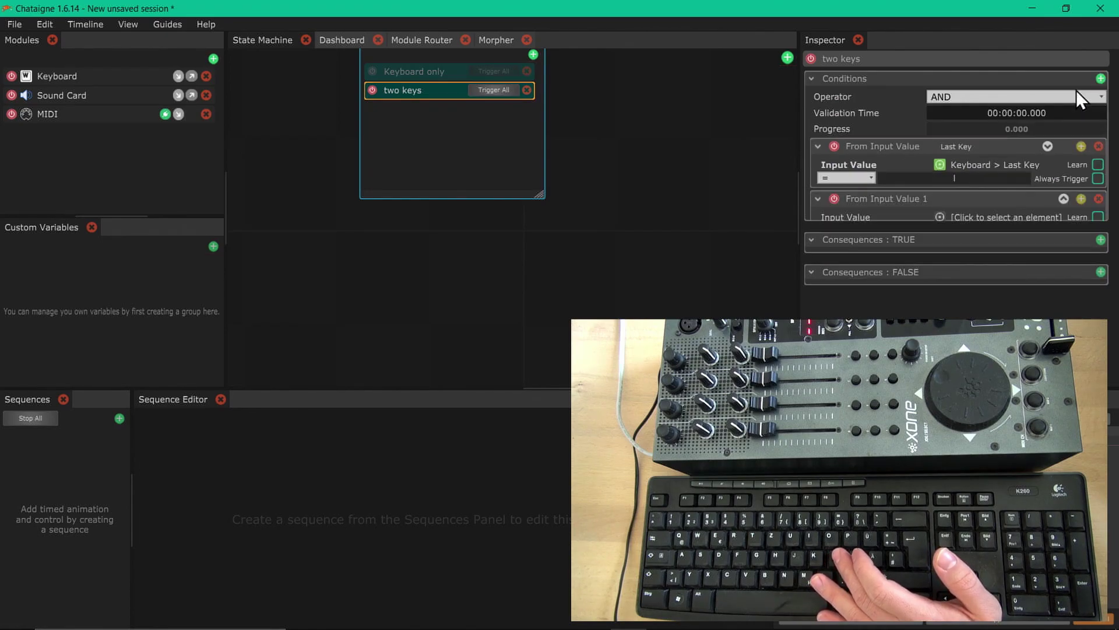
left_click(1037, 217)
mouse_move(962, 232)
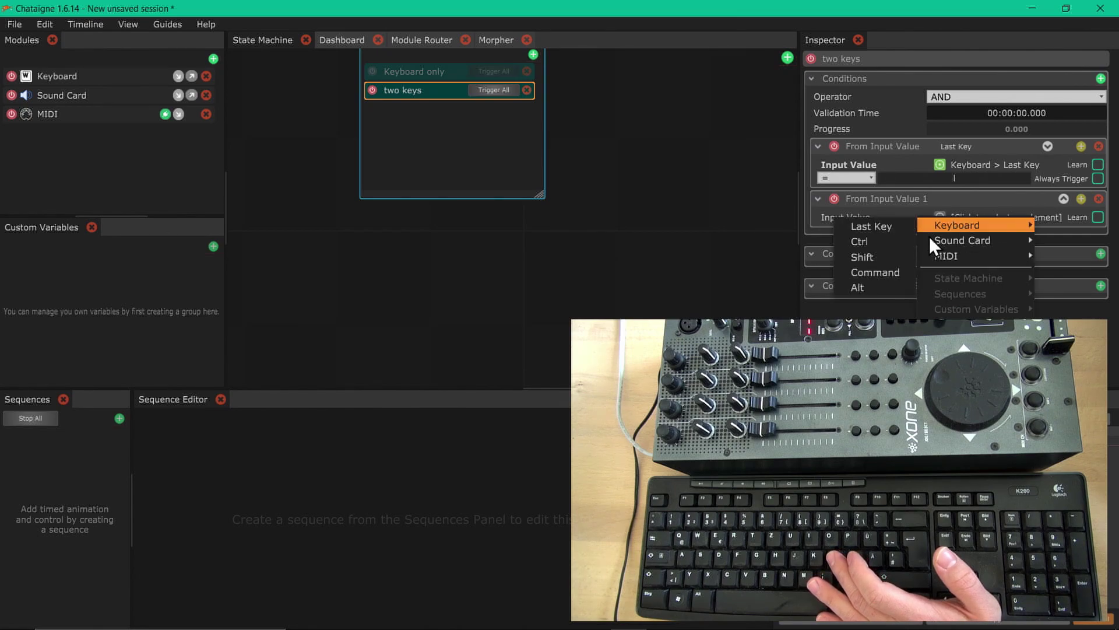
left_click(900, 229)
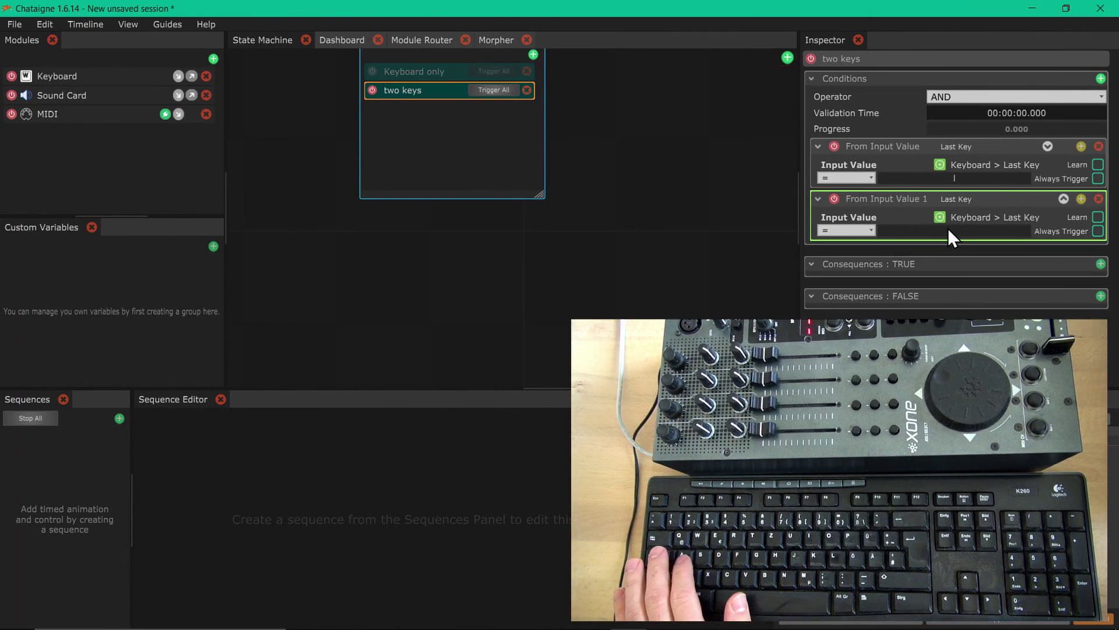
key("a")
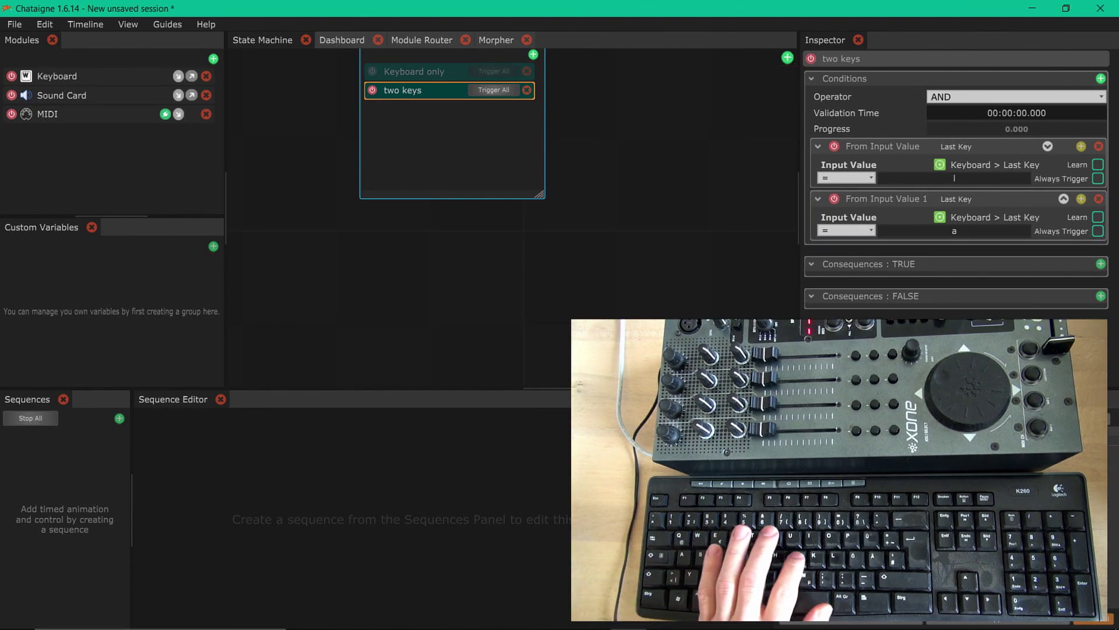
key("l")
key("space")
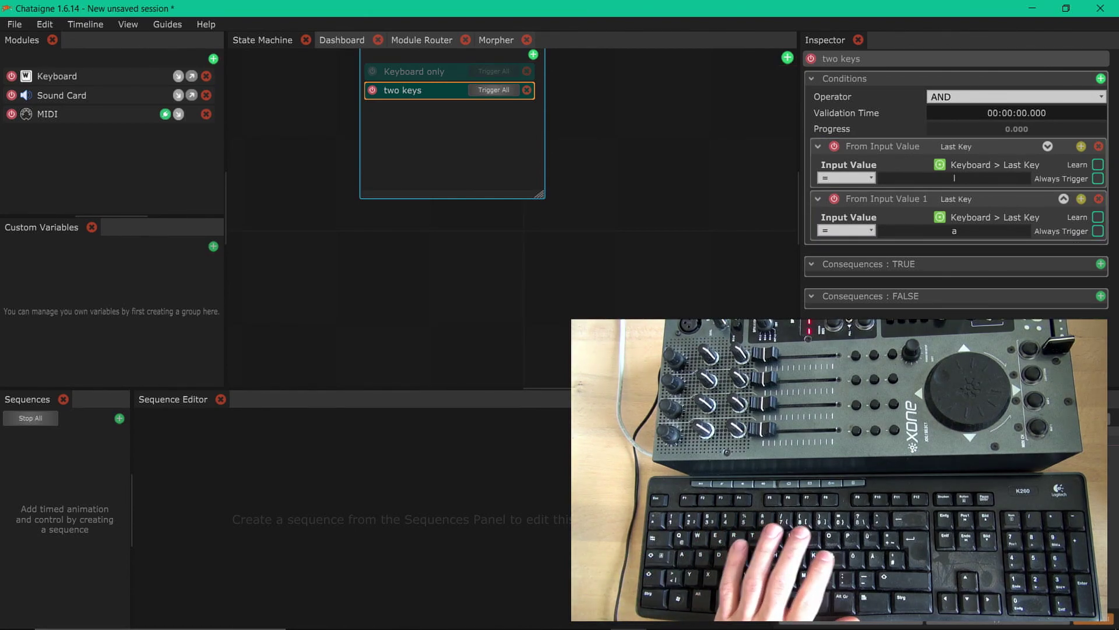
key("l")
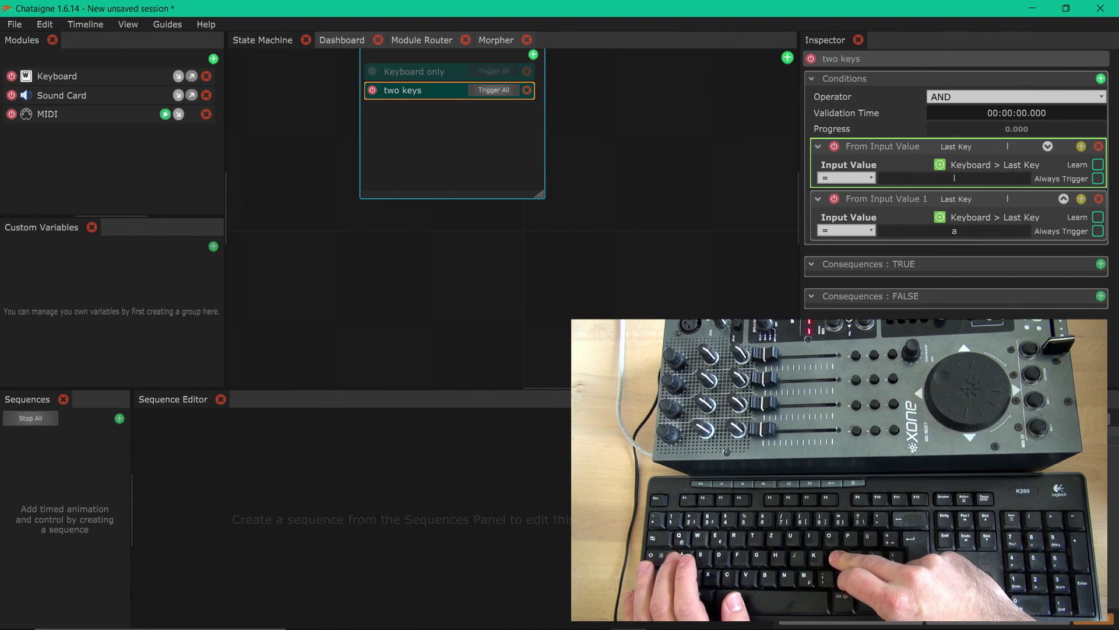
key("a")
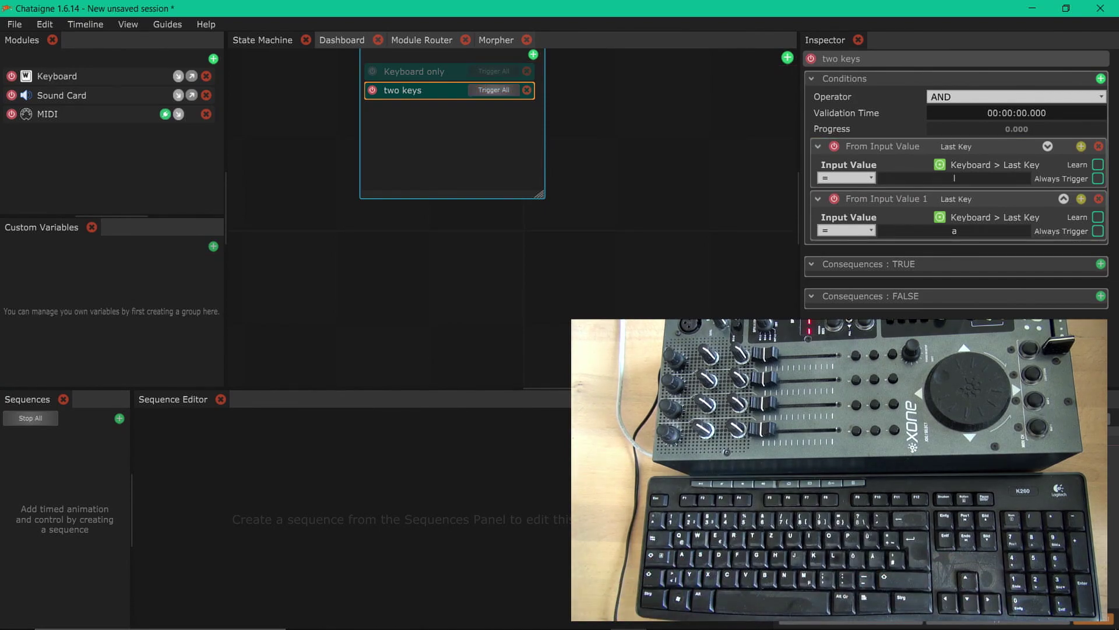
- Give two keys a Sound Card 'Play audio file' consequence with a Desktop sound file, then test with l+a
left_click_drag(799, 263, 802, 264)
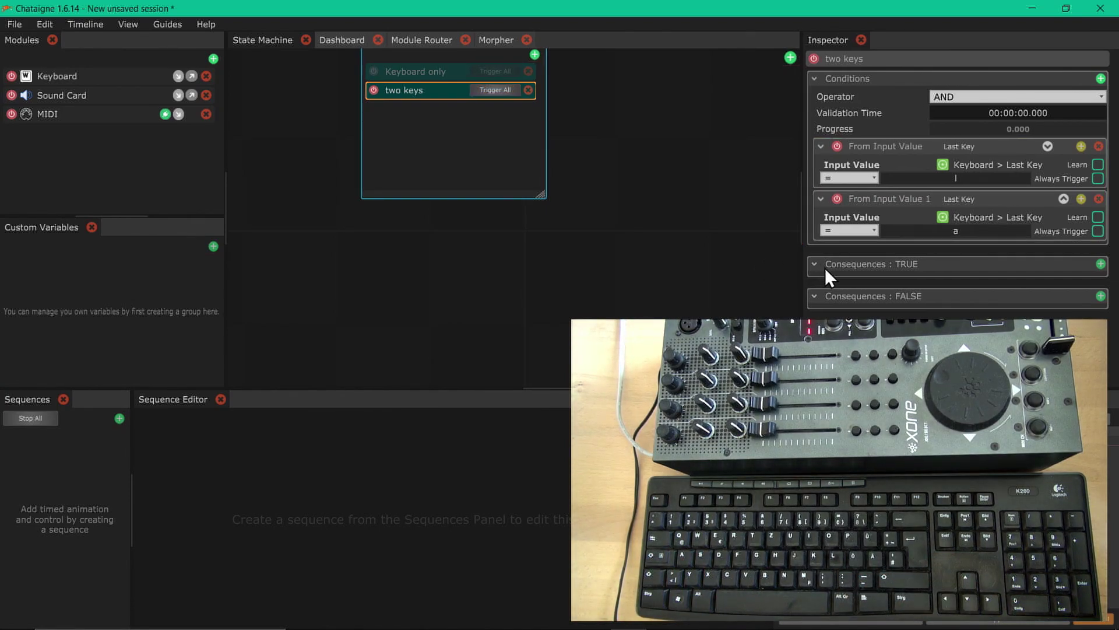
left_click(1100, 263)
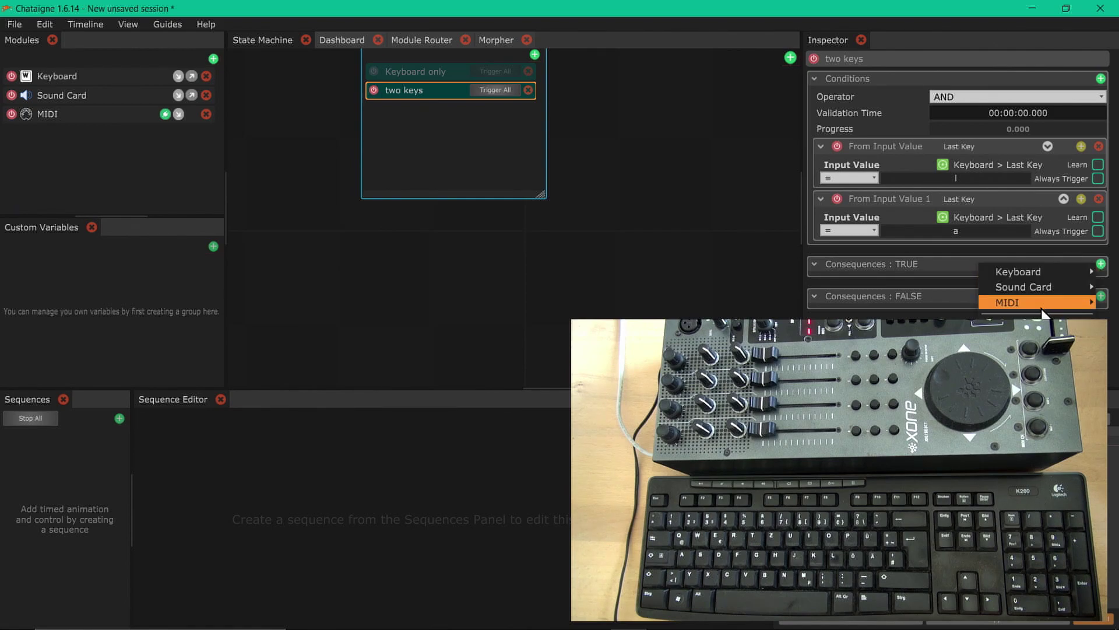
mouse_move(1041, 291)
left_click(953, 289)
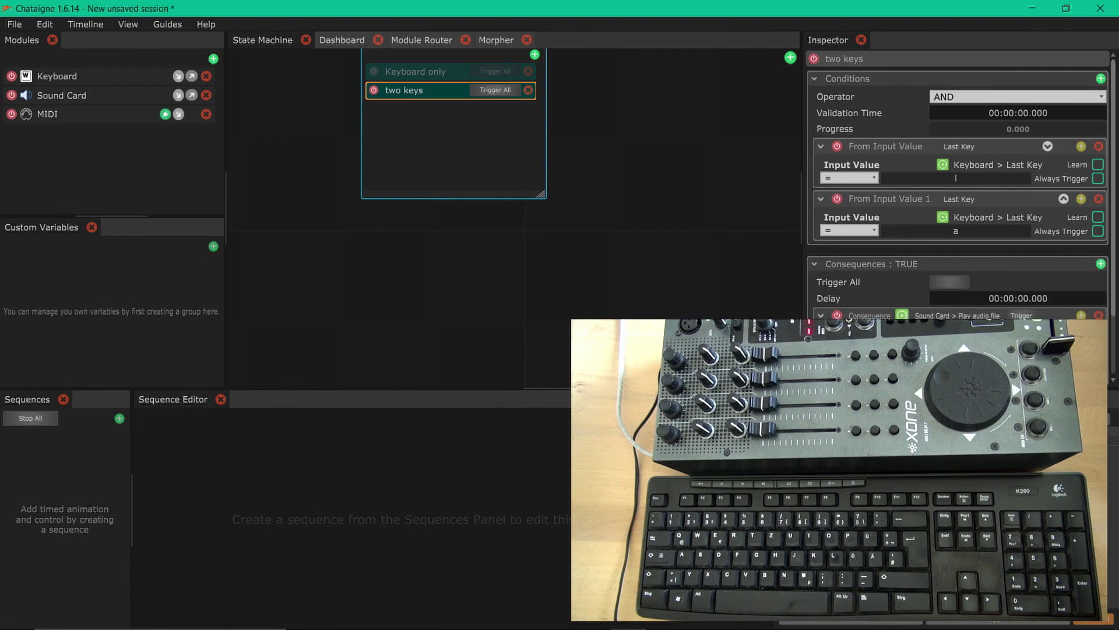
double_click(659, 373)
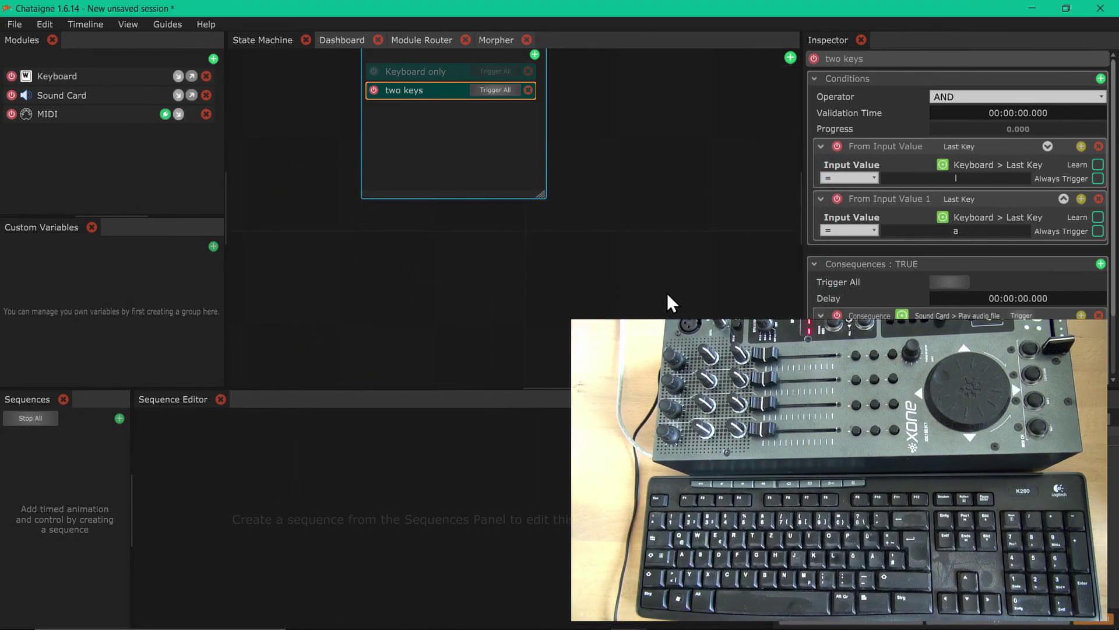
key("l")
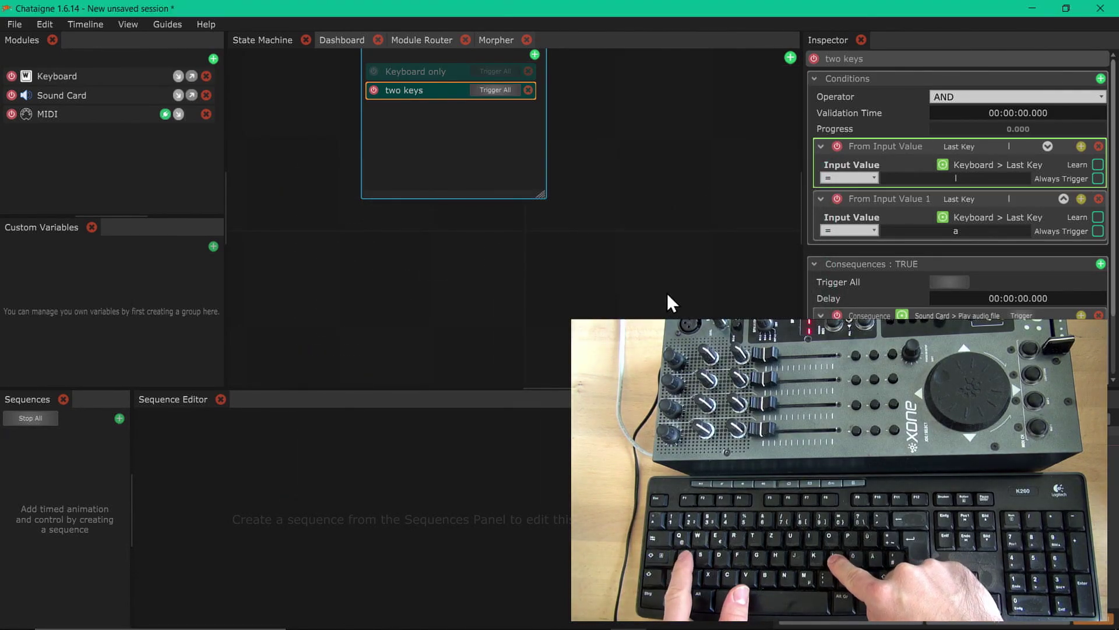
key("a")
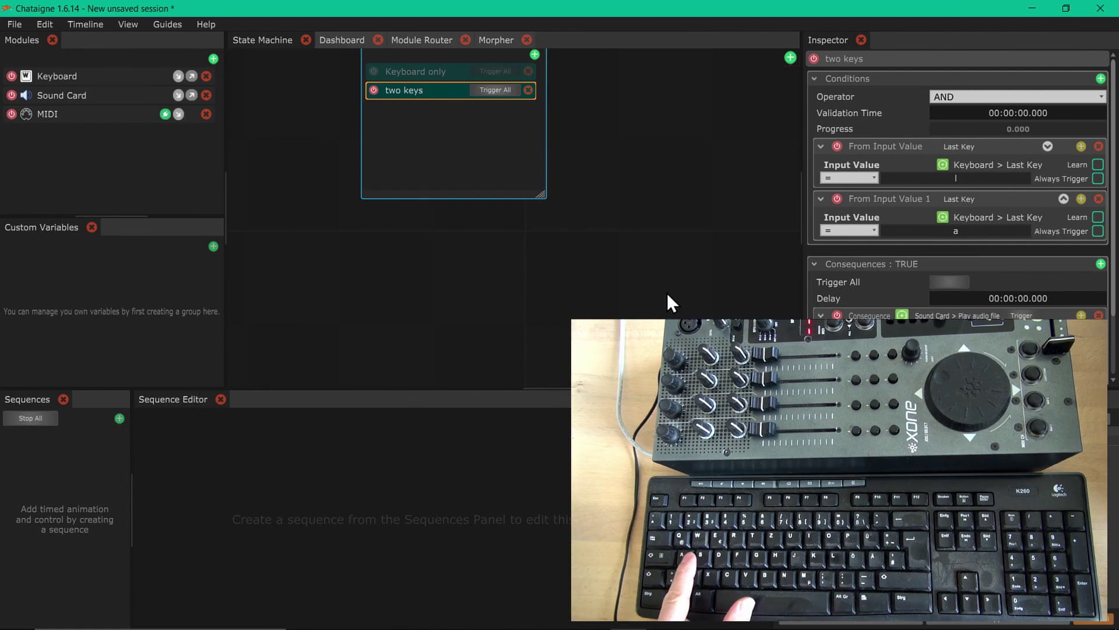
key("a")
key("l")
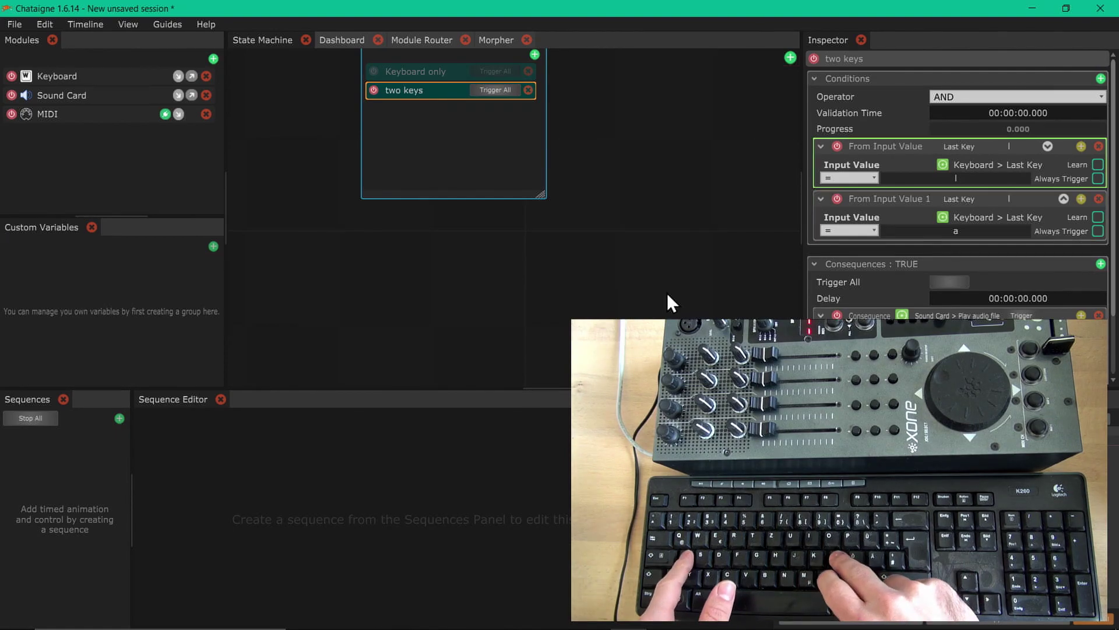
key("a")
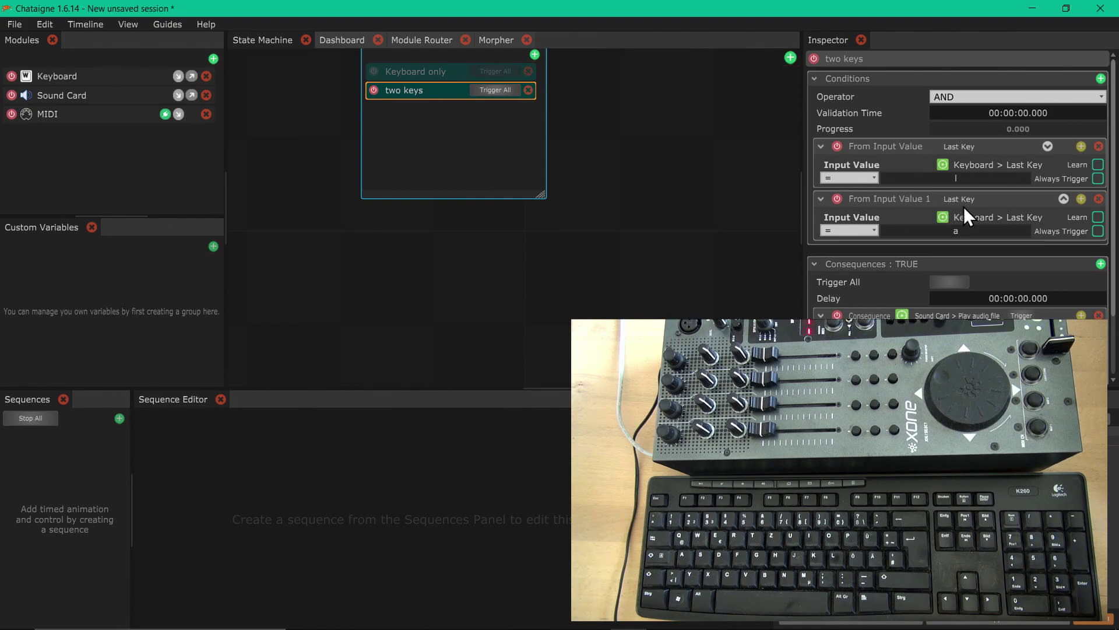
- Disable the two keys action
scroll(964, 206, "down", 1)
scroll(516, 223, "up", 2)
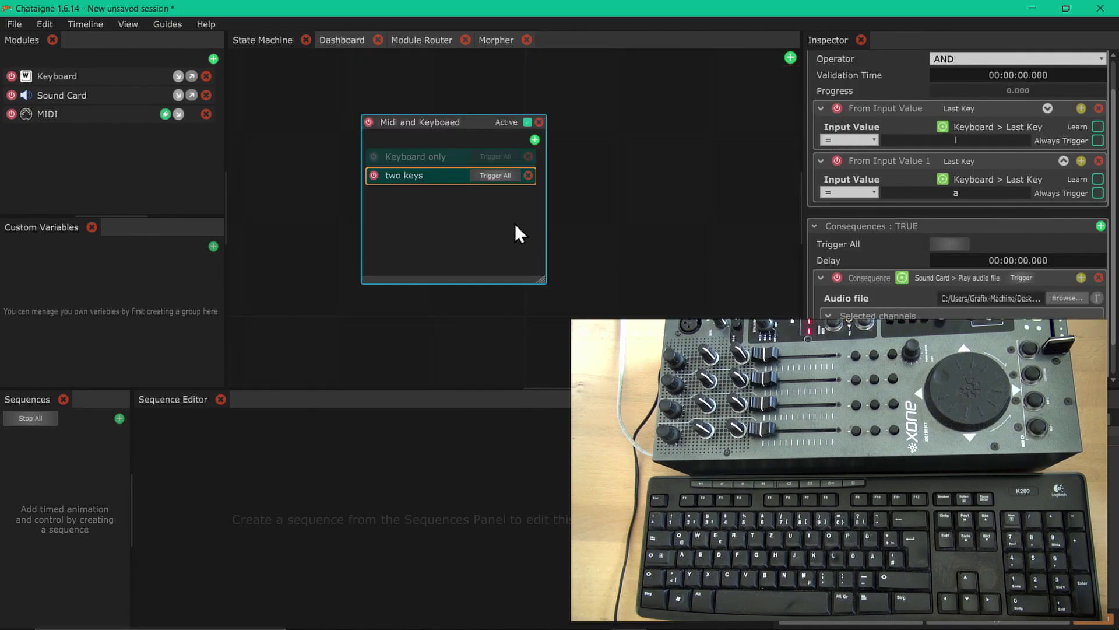
left_click(373, 175)
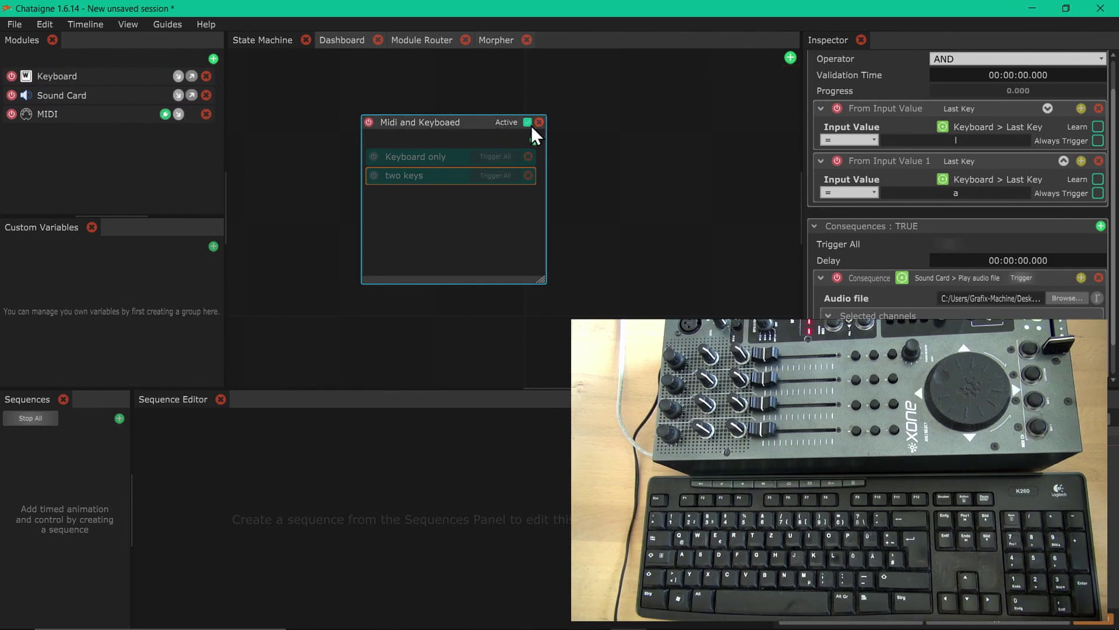
- Add a third action to the state named 'midi only' and show its settings
left_click(534, 143)
left_click(550, 156)
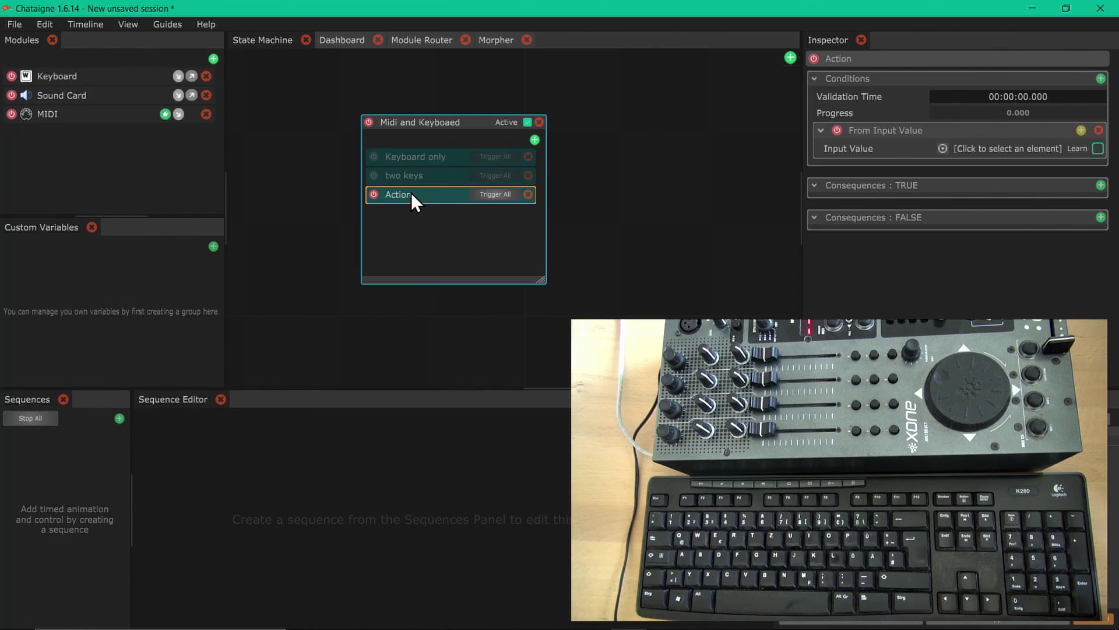
double_click(411, 193)
key("BackSpace")
type("m")
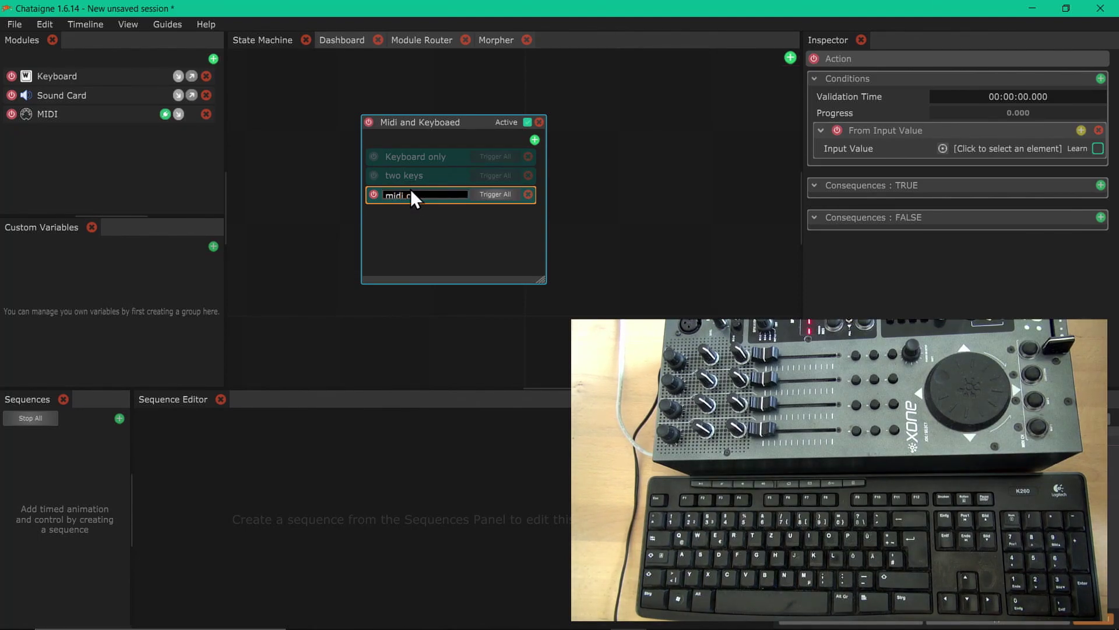
type("idi only")
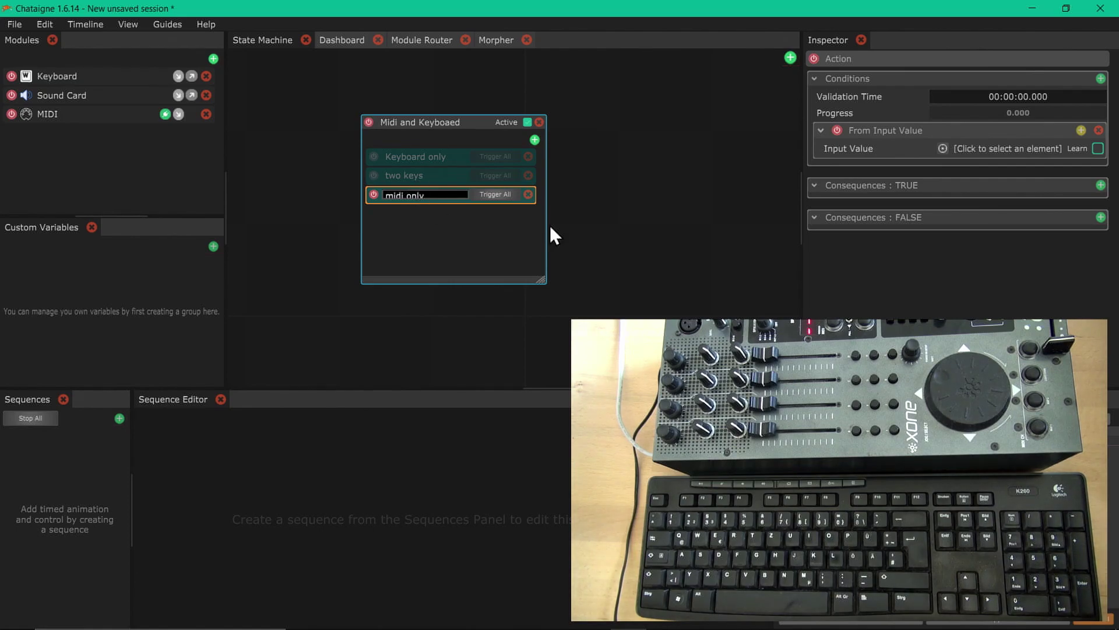
left_click(428, 237)
left_click(418, 198)
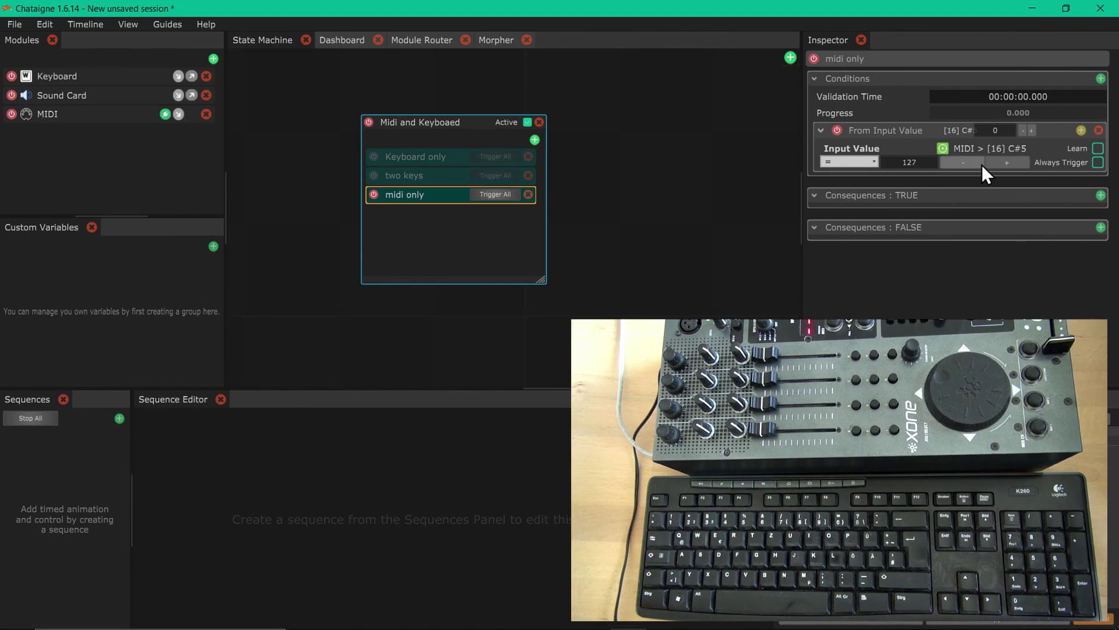
- Add a Sound Card 'Play audio file' consequence to midi only using Ding.wav
left_click(1101, 195)
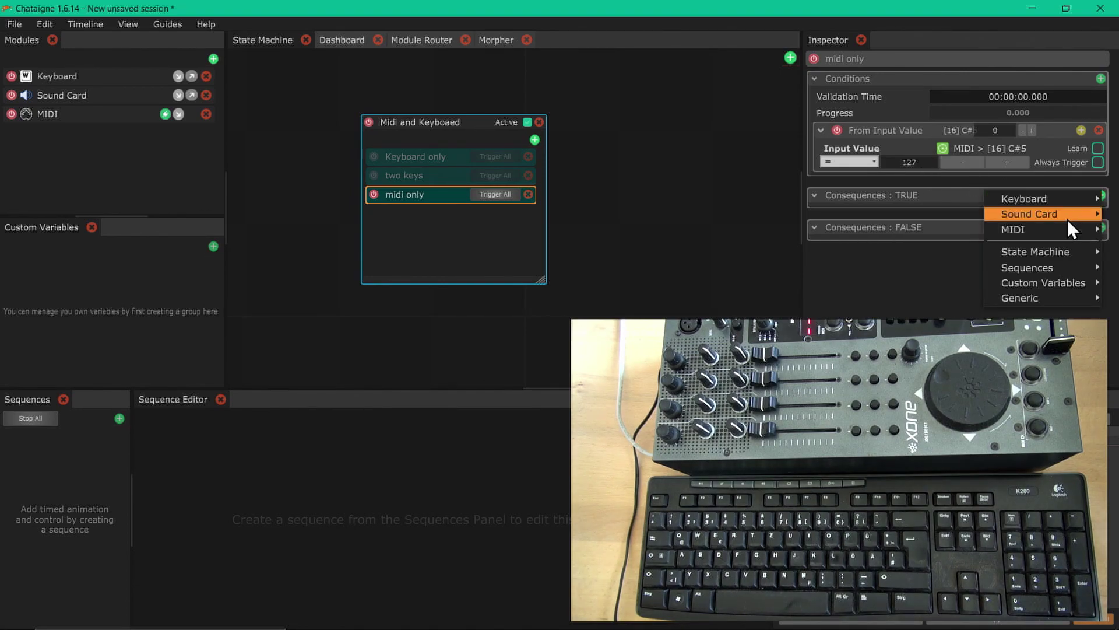
mouse_move(1049, 215)
left_click(979, 215)
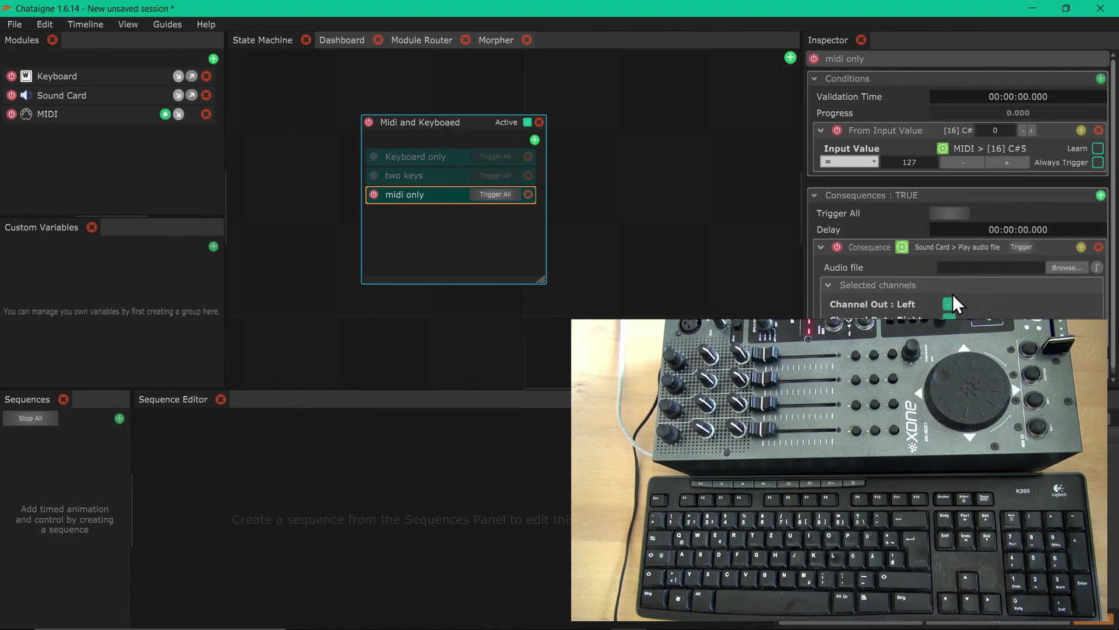
left_click(1055, 265)
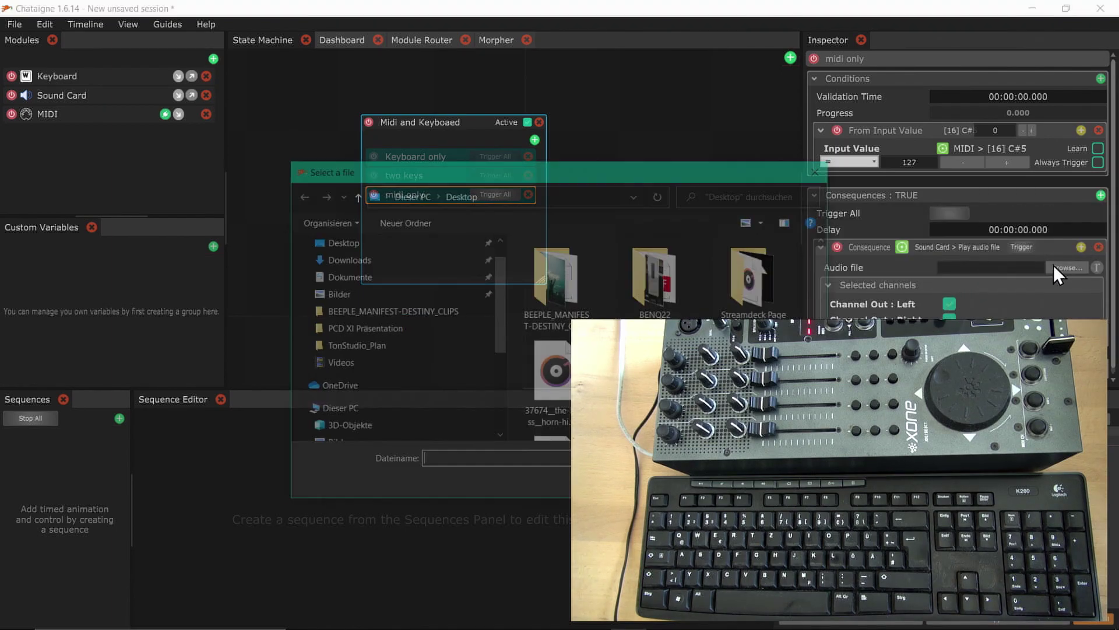
type("Ding.wav")
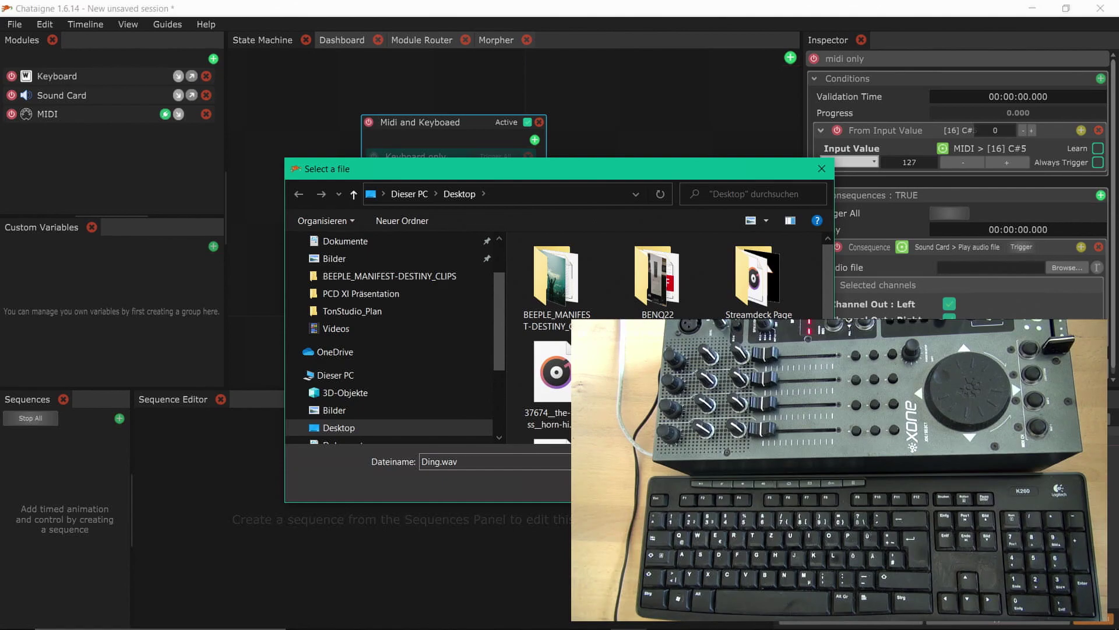
key("Return")
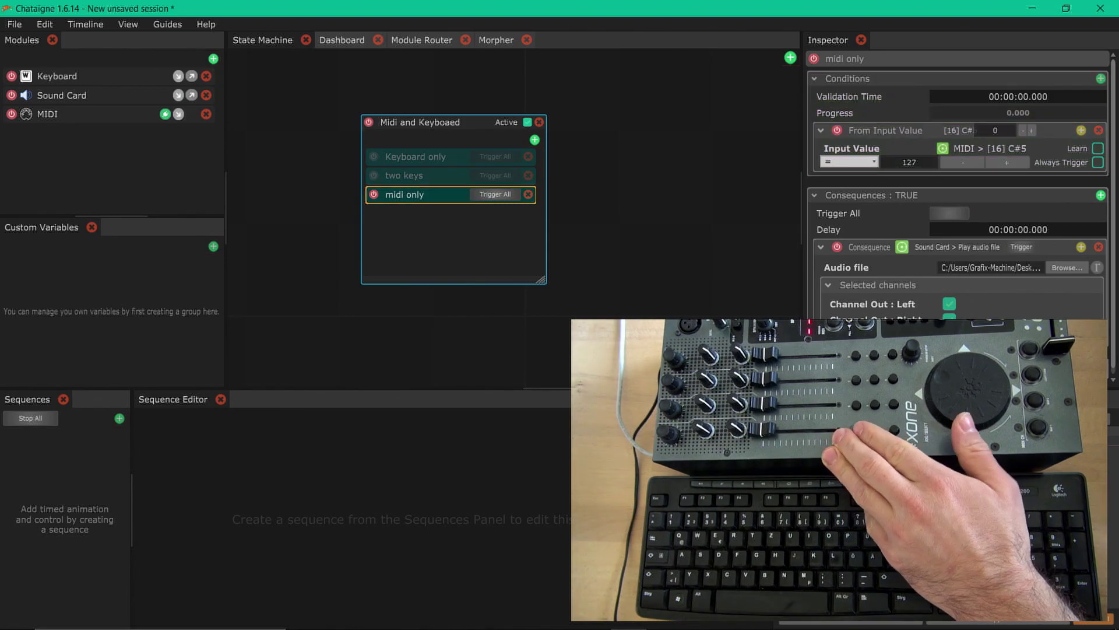
scroll(455, 204, "down", 2)
scroll(921, 229, "down", 1)
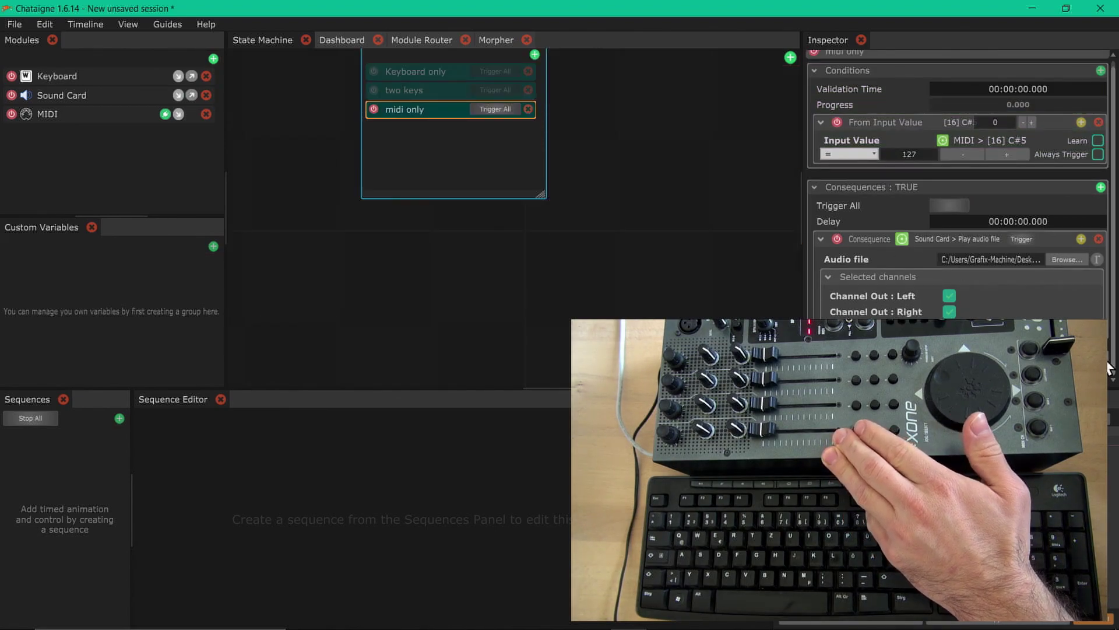
- Give midi only a FALSE Sound Card consequence that plays Dong.wav
left_click(985, 239)
mouse_move(1039, 263)
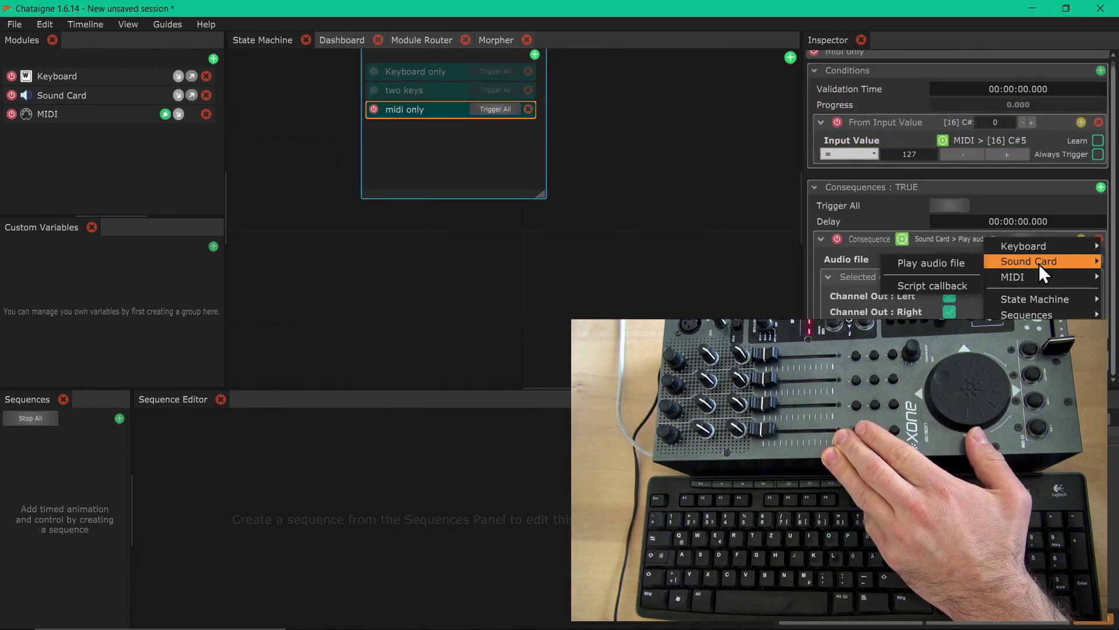
left_click(974, 263)
scroll(985, 272, "down", 3)
left_click(1066, 292)
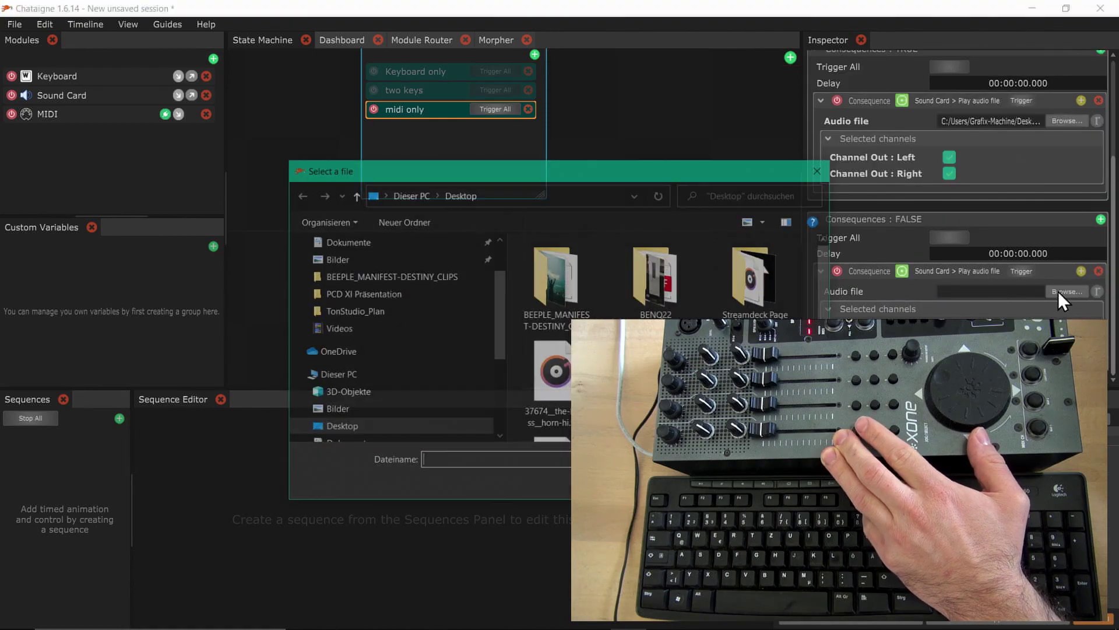
left_click(542, 329)
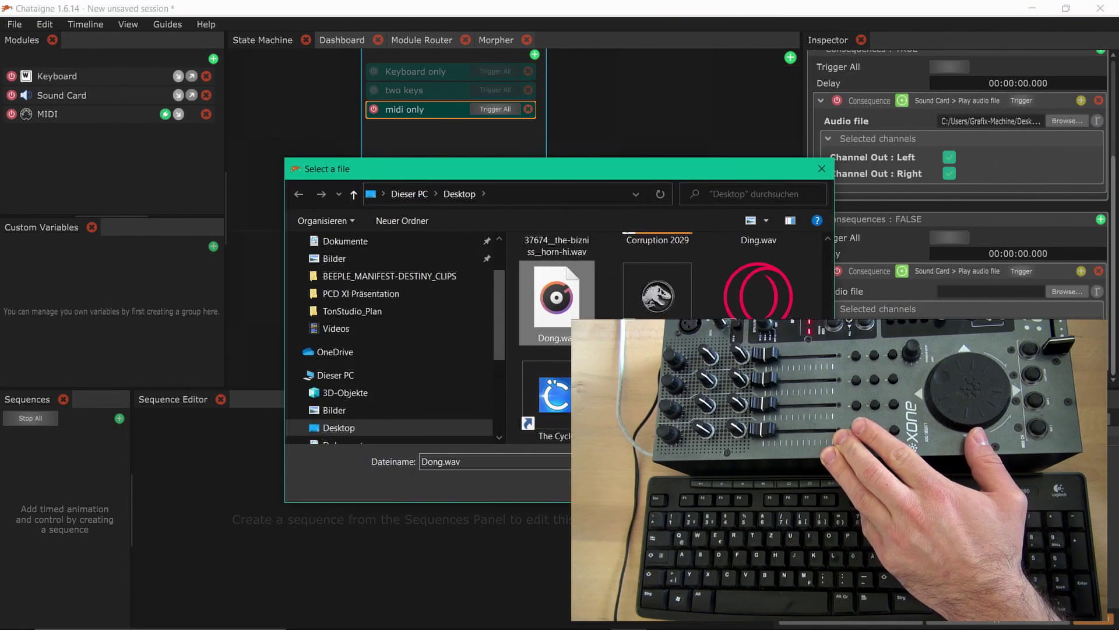
double_click(542, 329)
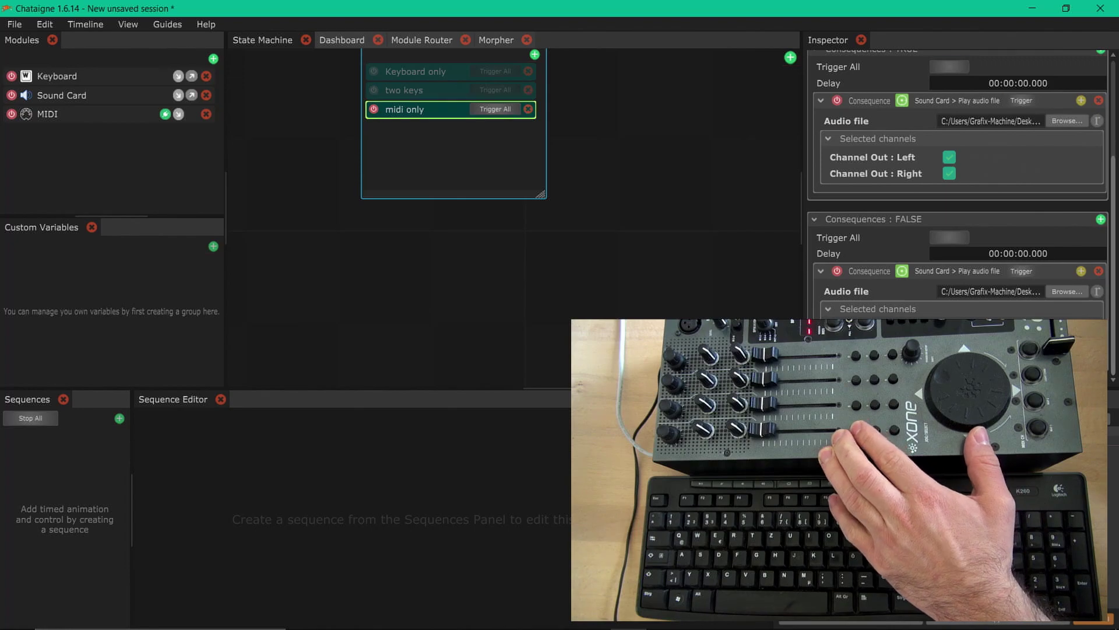
scroll(454, 233, "up", 3)
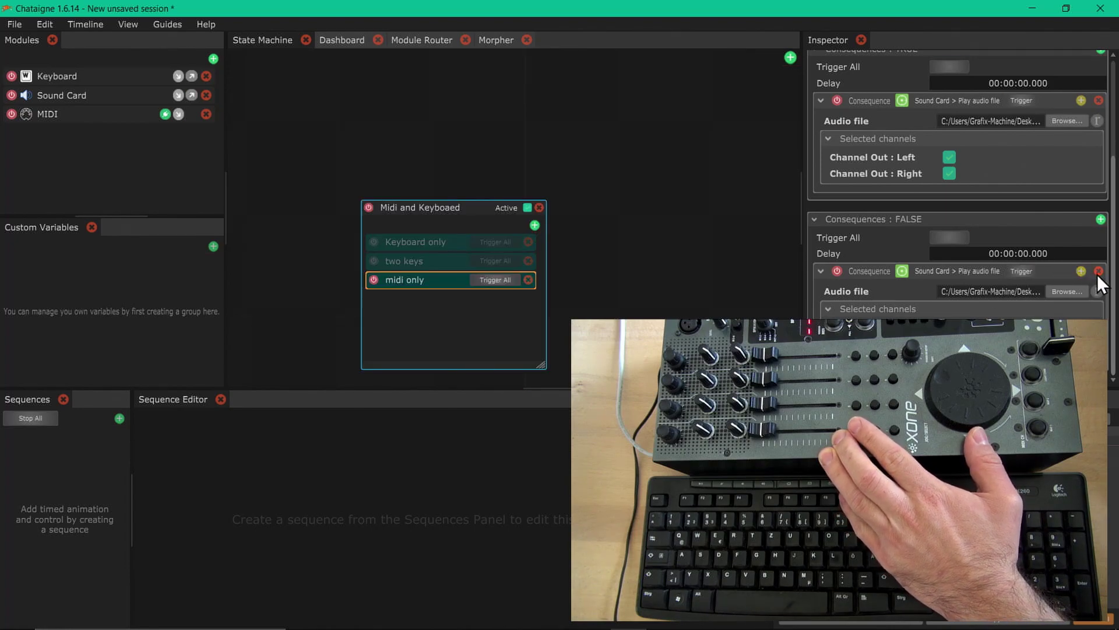
scroll(1100, 274, "up", 3)
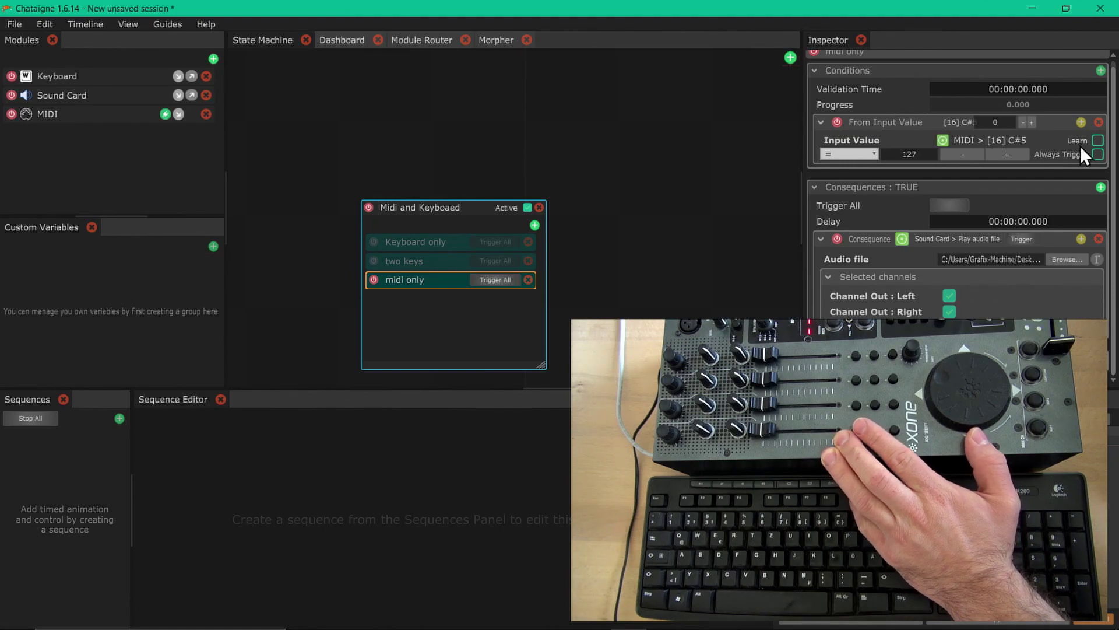
- Add a MIDI G#5 input-value condition to midi only, then disable the action
scroll(1067, 118, "up", 1)
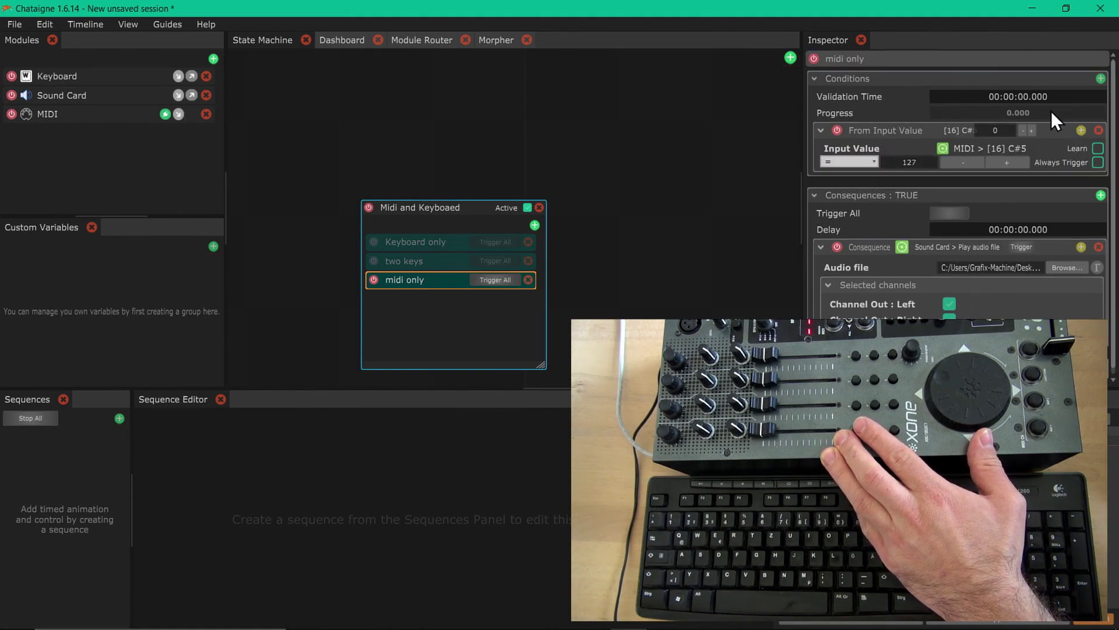
left_click(1100, 78)
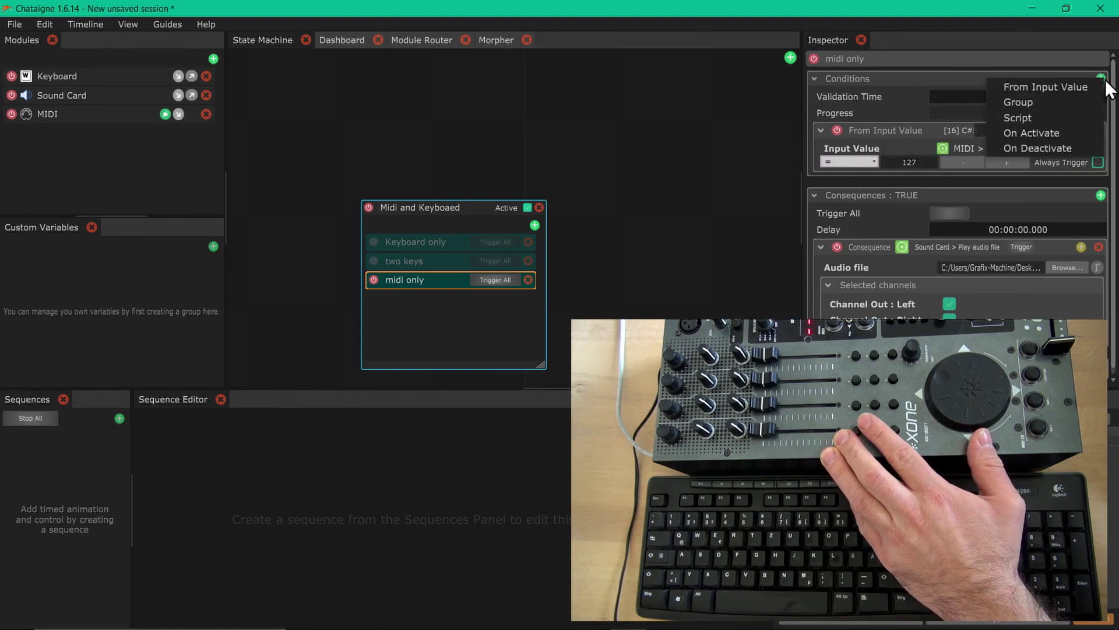
left_click(1049, 88)
left_click(943, 217)
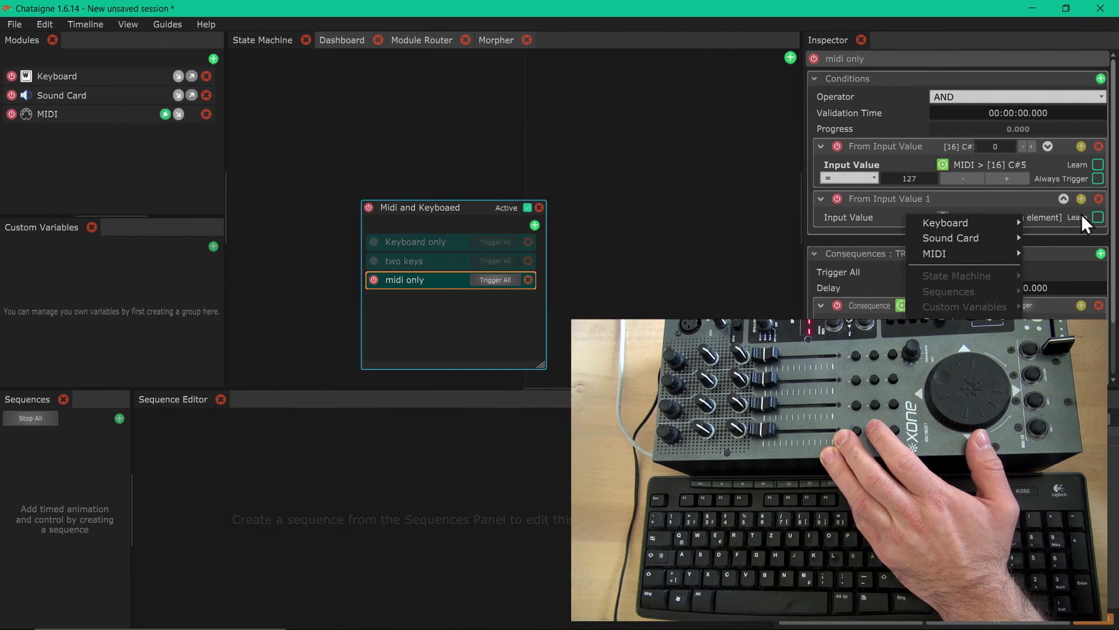
left_click(1098, 216)
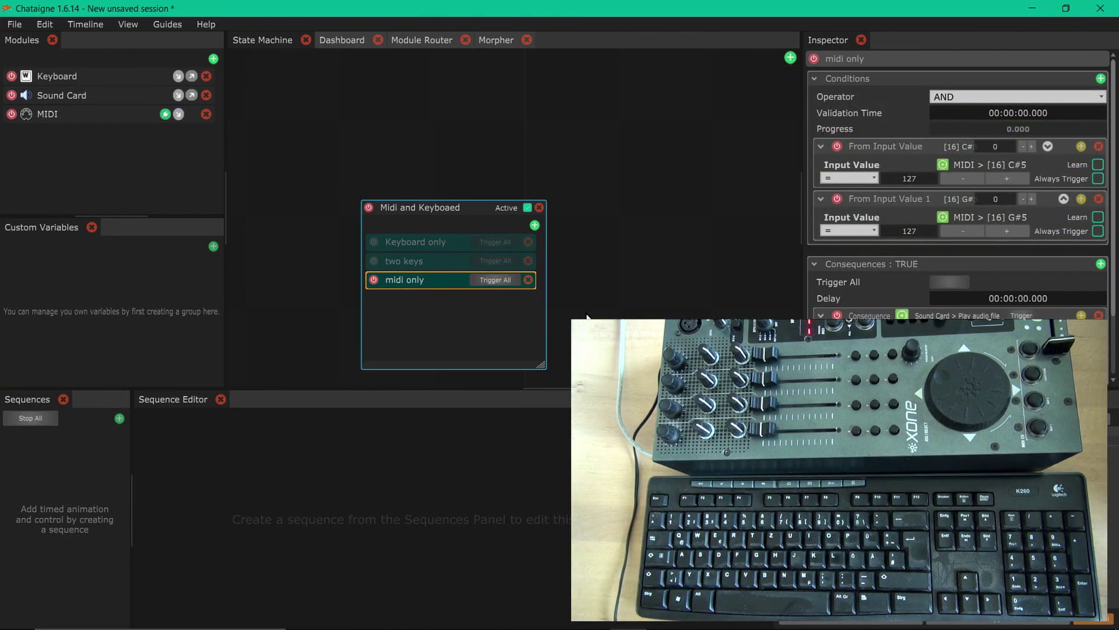
left_click(373, 279)
- Add a new Action to the state with a Keyboard > Last Key condition
left_click(535, 225)
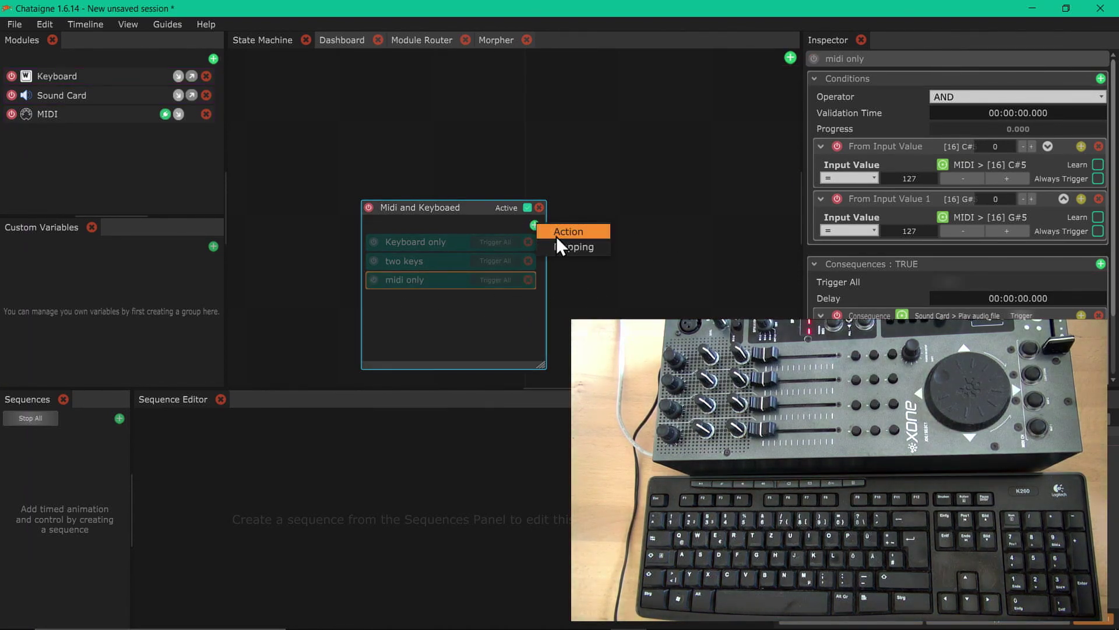
left_click(586, 232)
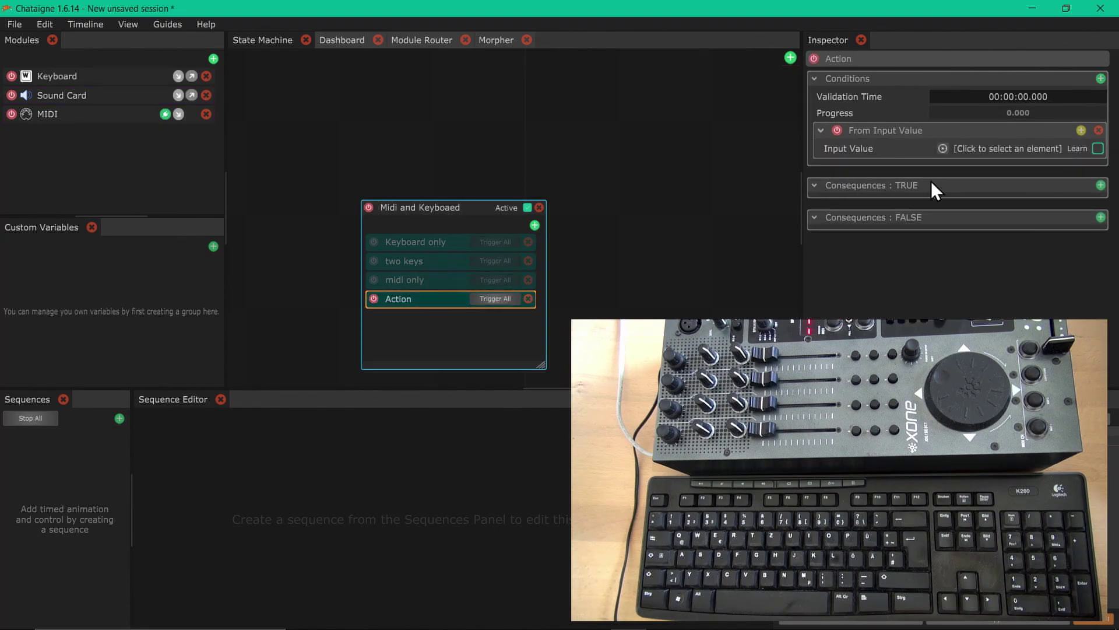
left_click(980, 150)
mouse_move(935, 161)
left_click(986, 162)
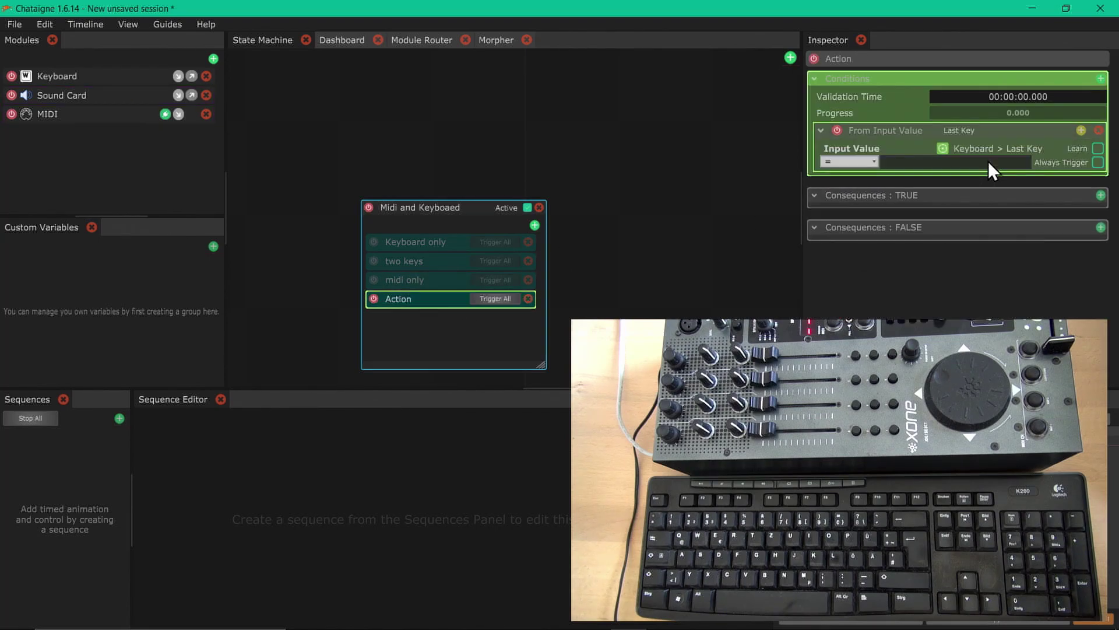
left_click(981, 161)
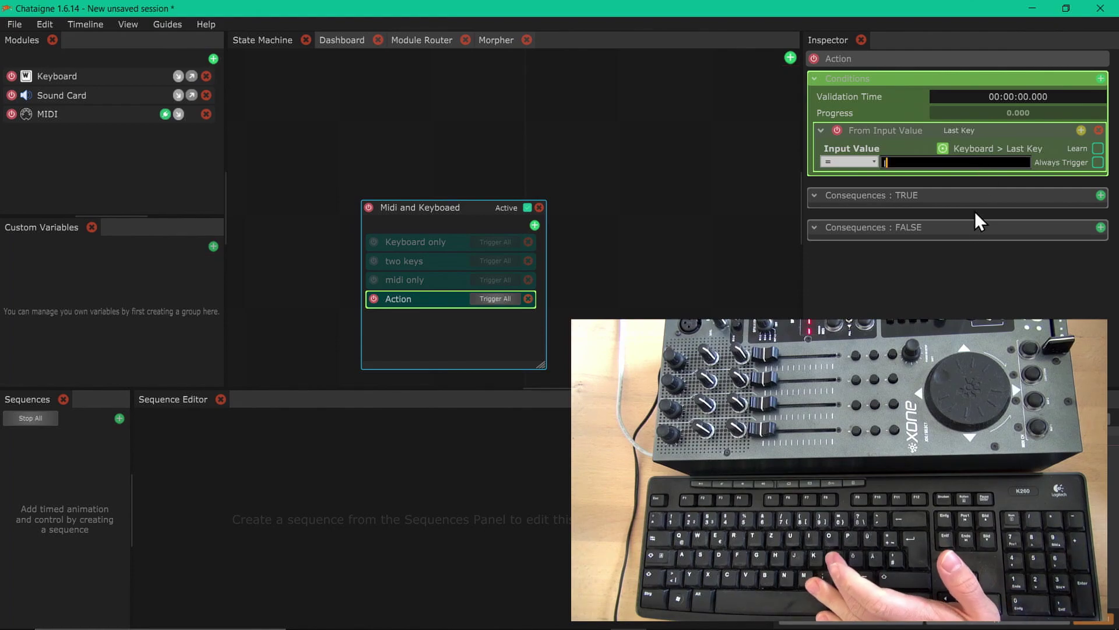
key("Return")
- Add a second input-value condition learned from MIDI button C#5
left_click(1101, 78)
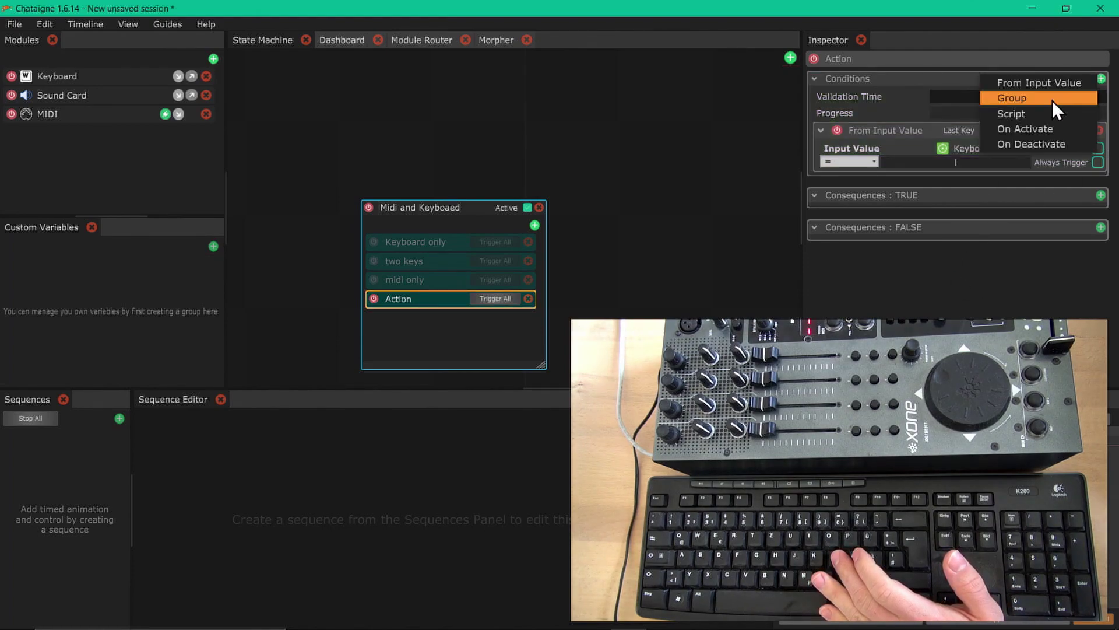
left_click(1048, 156)
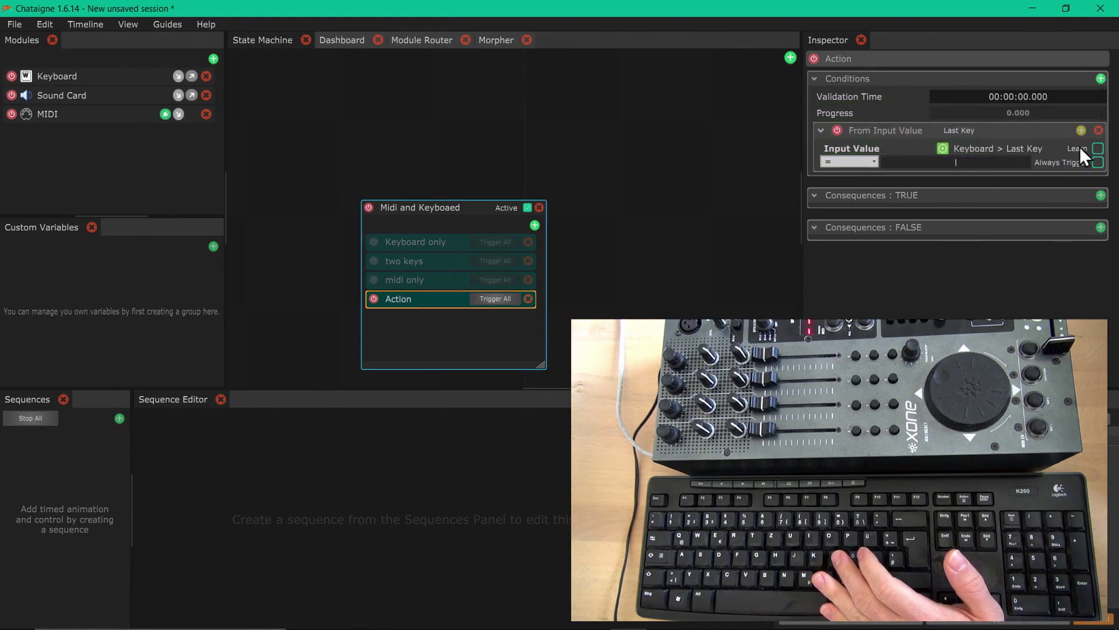
left_click(1101, 78)
left_click(1074, 86)
left_click(1030, 218)
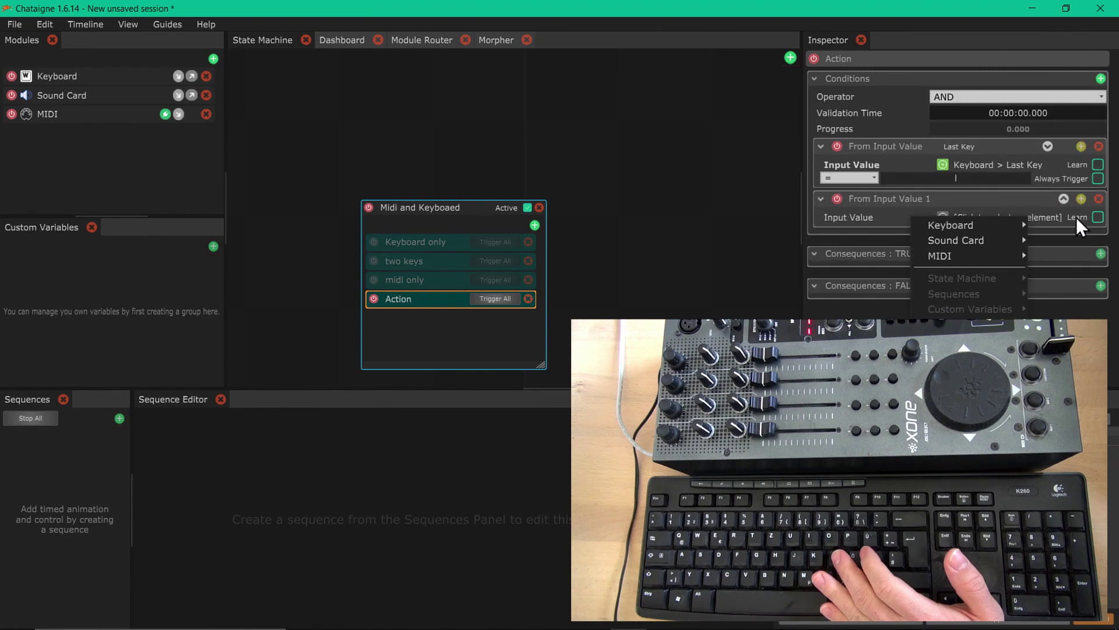
left_click(1098, 217)
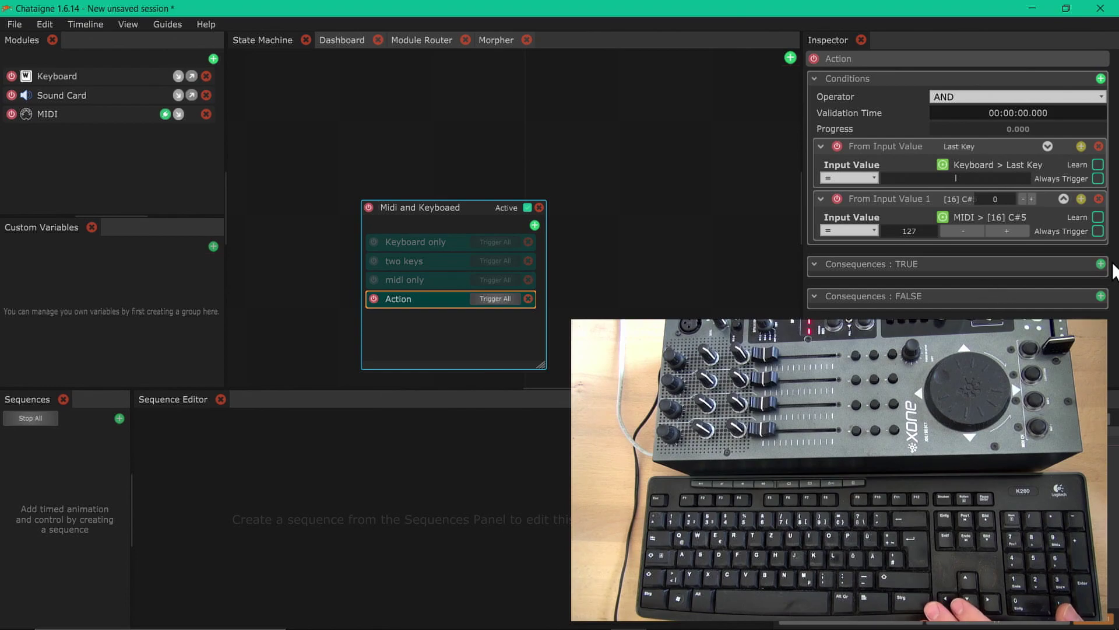
left_click(1101, 263)
- Give the new Action a TRUE Sound Card consequence playing Ding.wav
mouse_move(1058, 289)
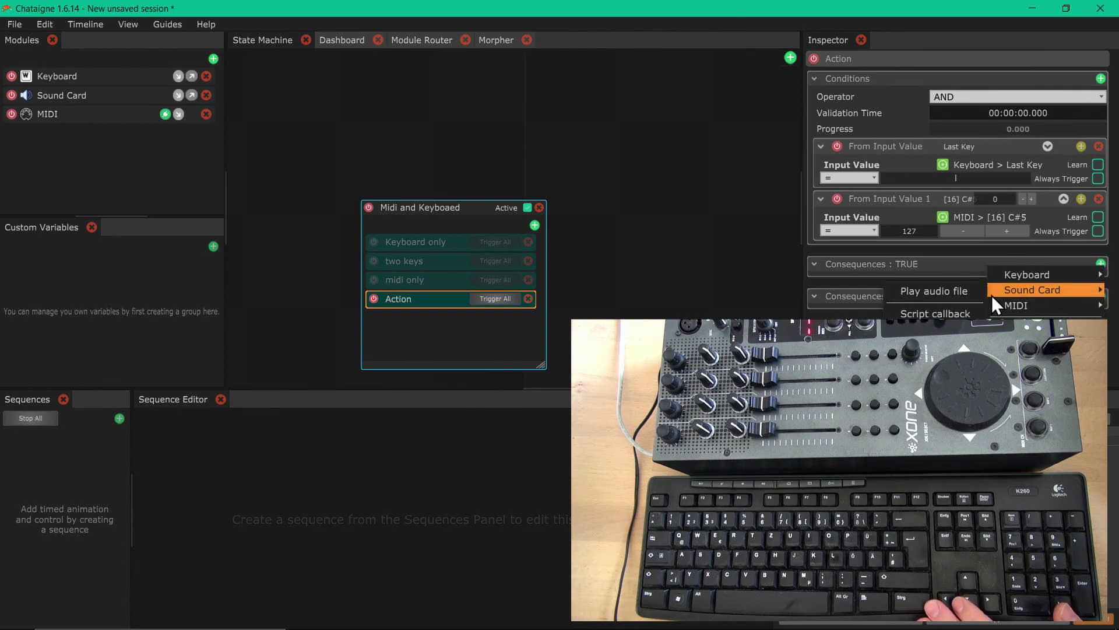
left_click(934, 291)
scroll(974, 292, "down", 3)
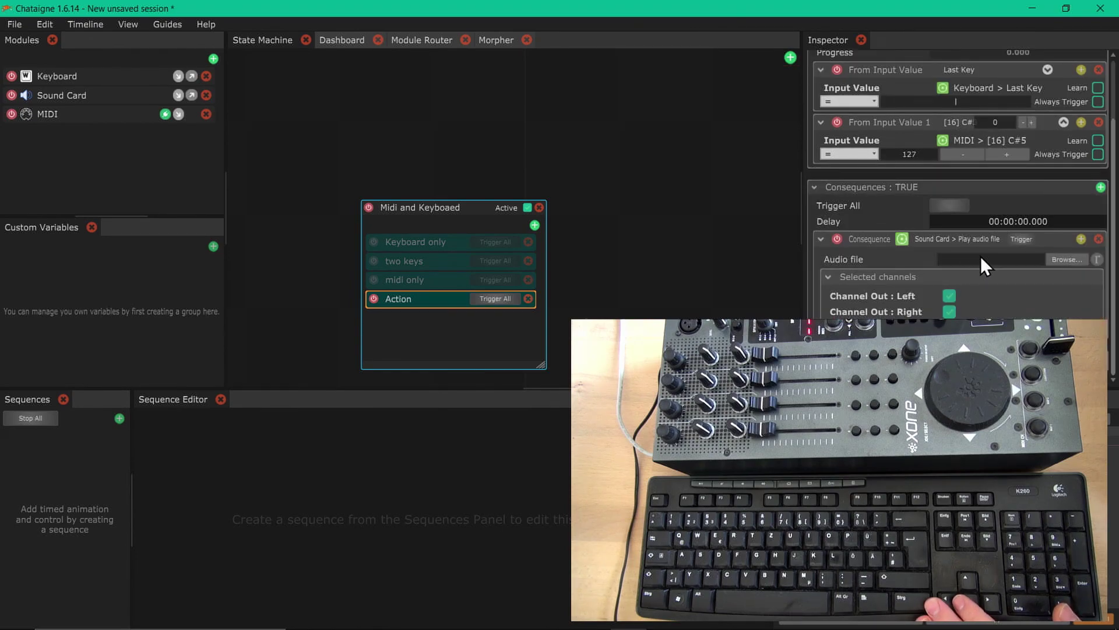
left_click(1062, 258)
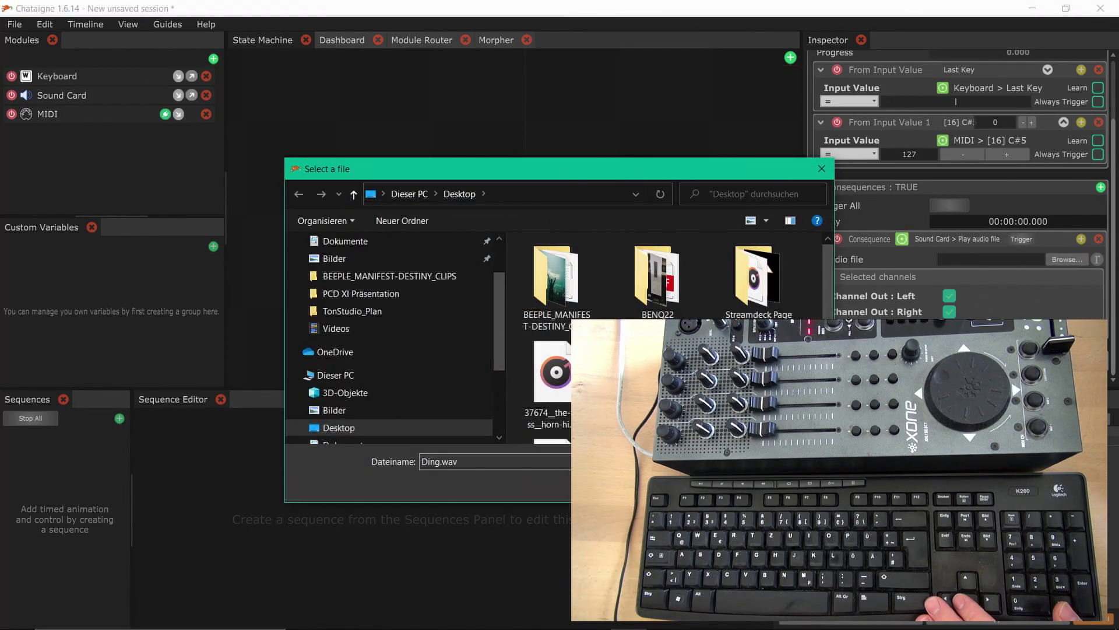
key("Return")
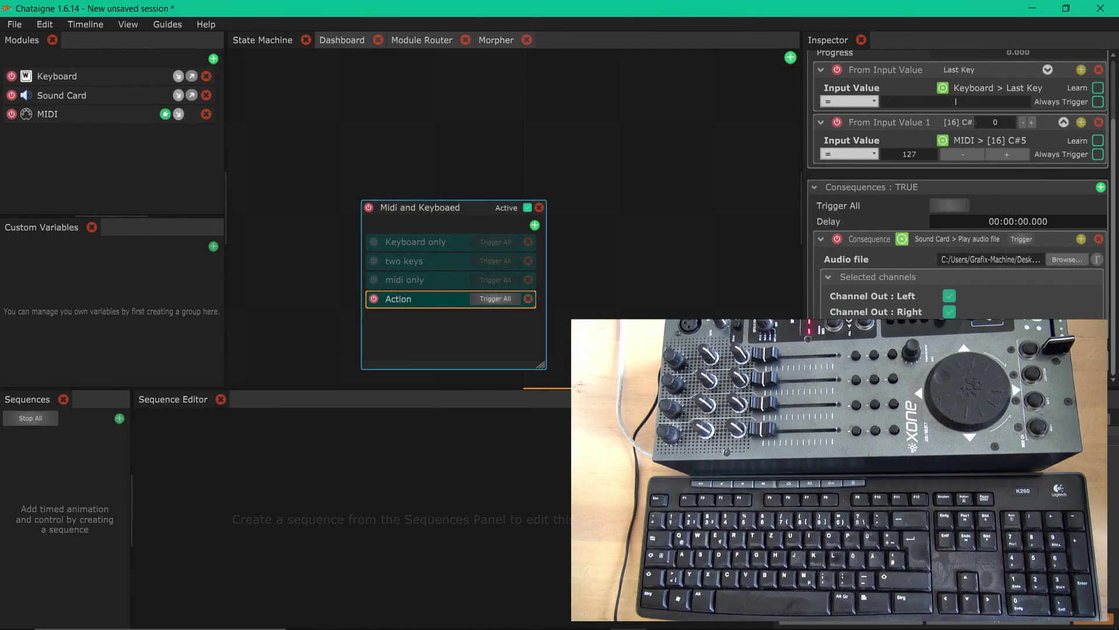
- Test the Action by pressing the l key together with the C#5 pad
key("l")
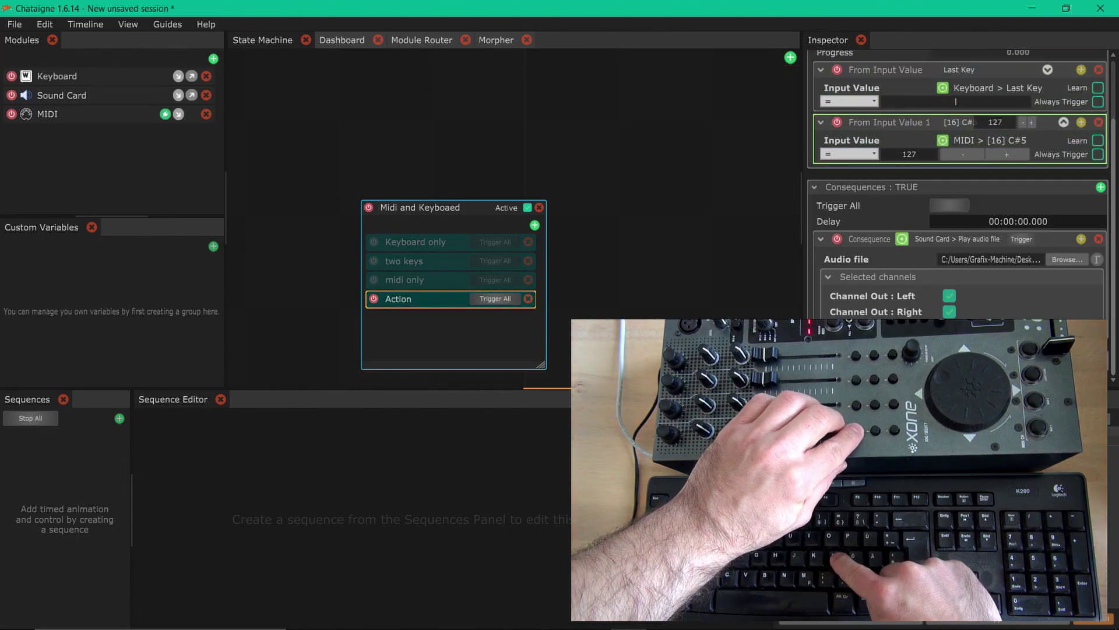
key("l")
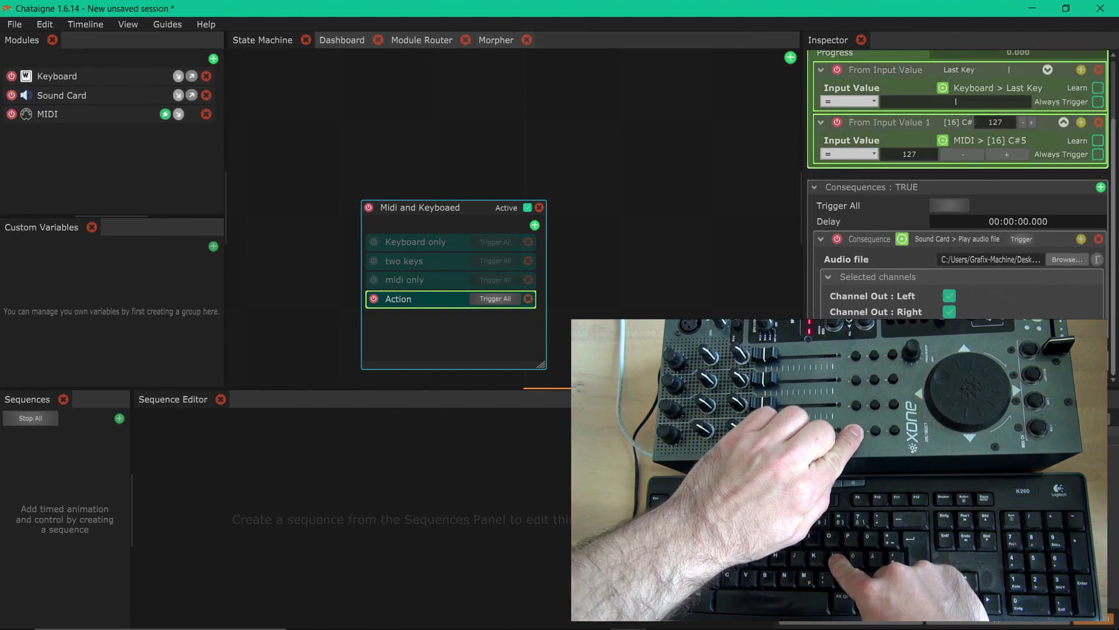
key("l")
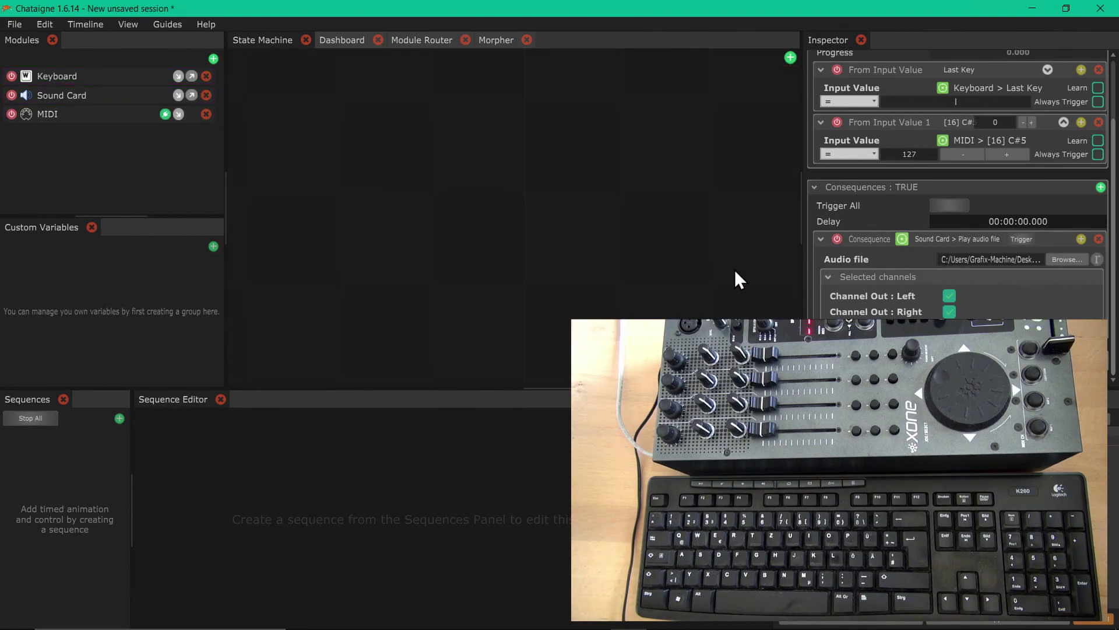
- Change the Action's conditions operator to OR and move the Midi and Keyboaed state up-left
scroll(932, 215, "up", 3)
left_click(972, 96)
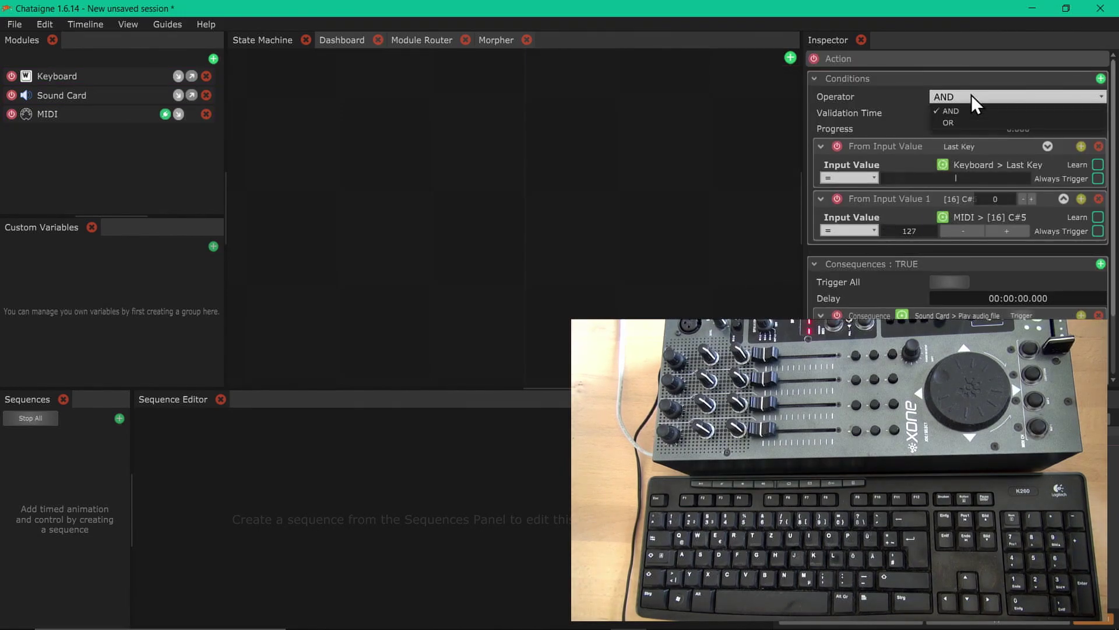
left_click(963, 123)
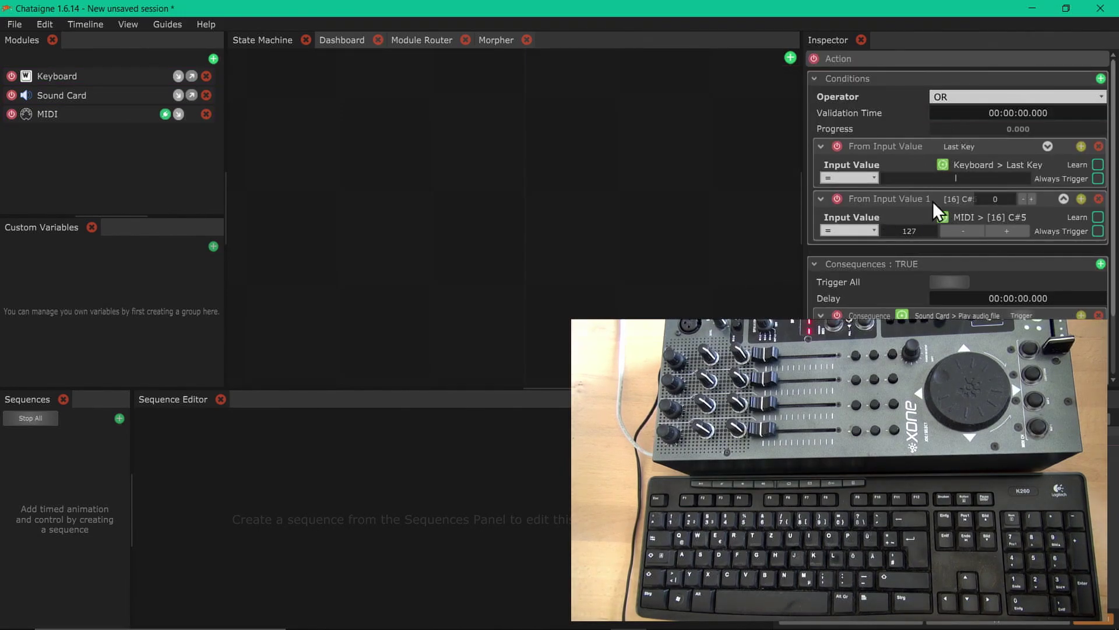
scroll(547, 212, "down", 3)
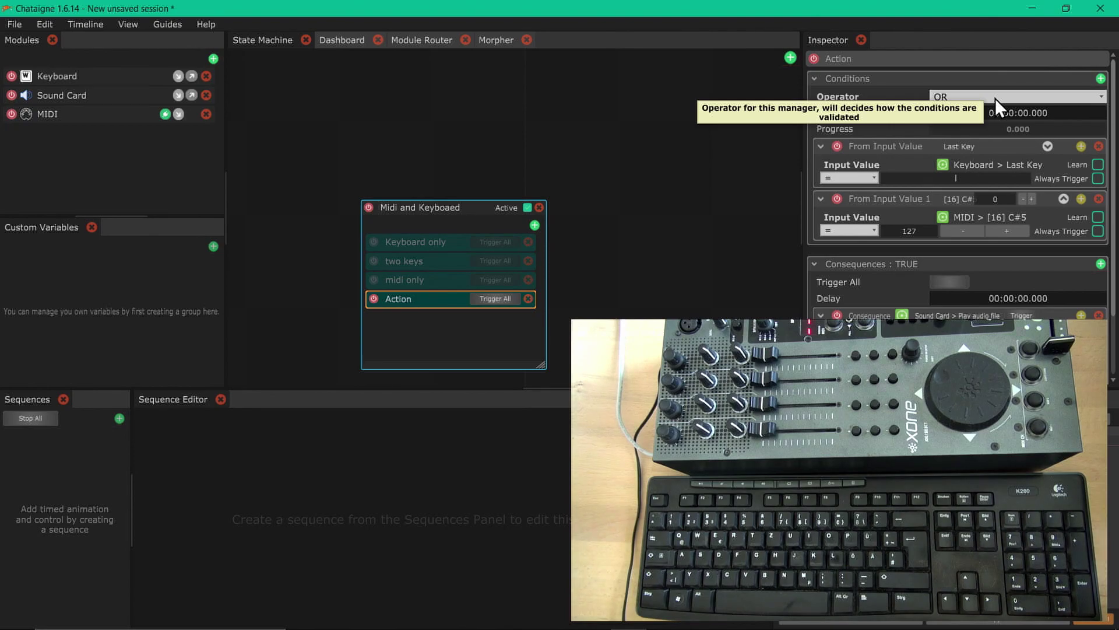
left_click(971, 97)
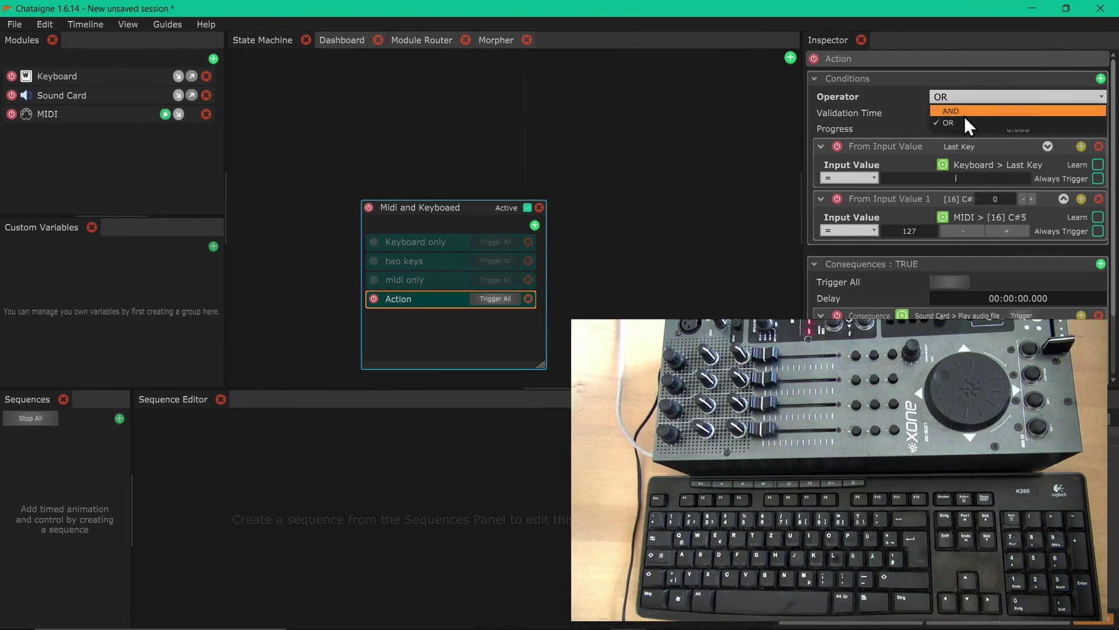
left_click(965, 96)
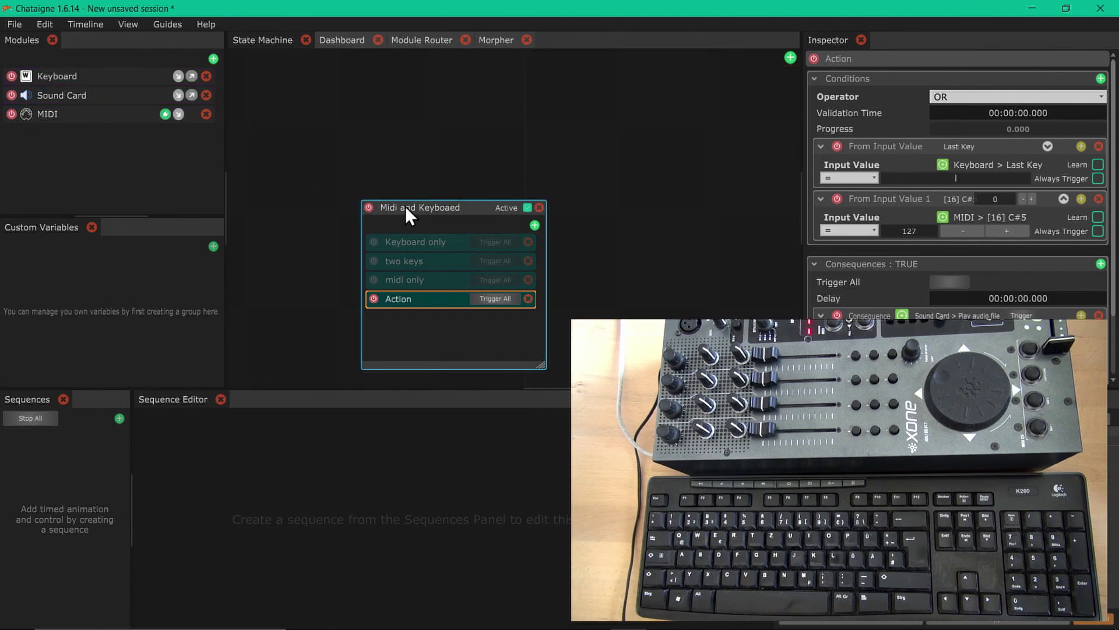
left_click_drag(404, 206, 316, 134)
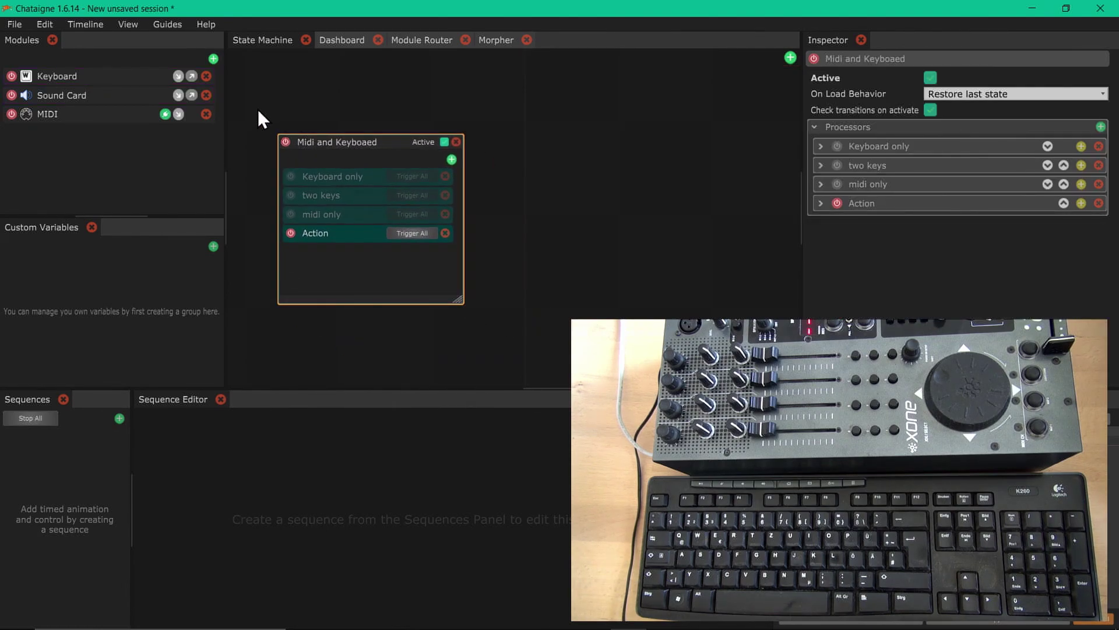